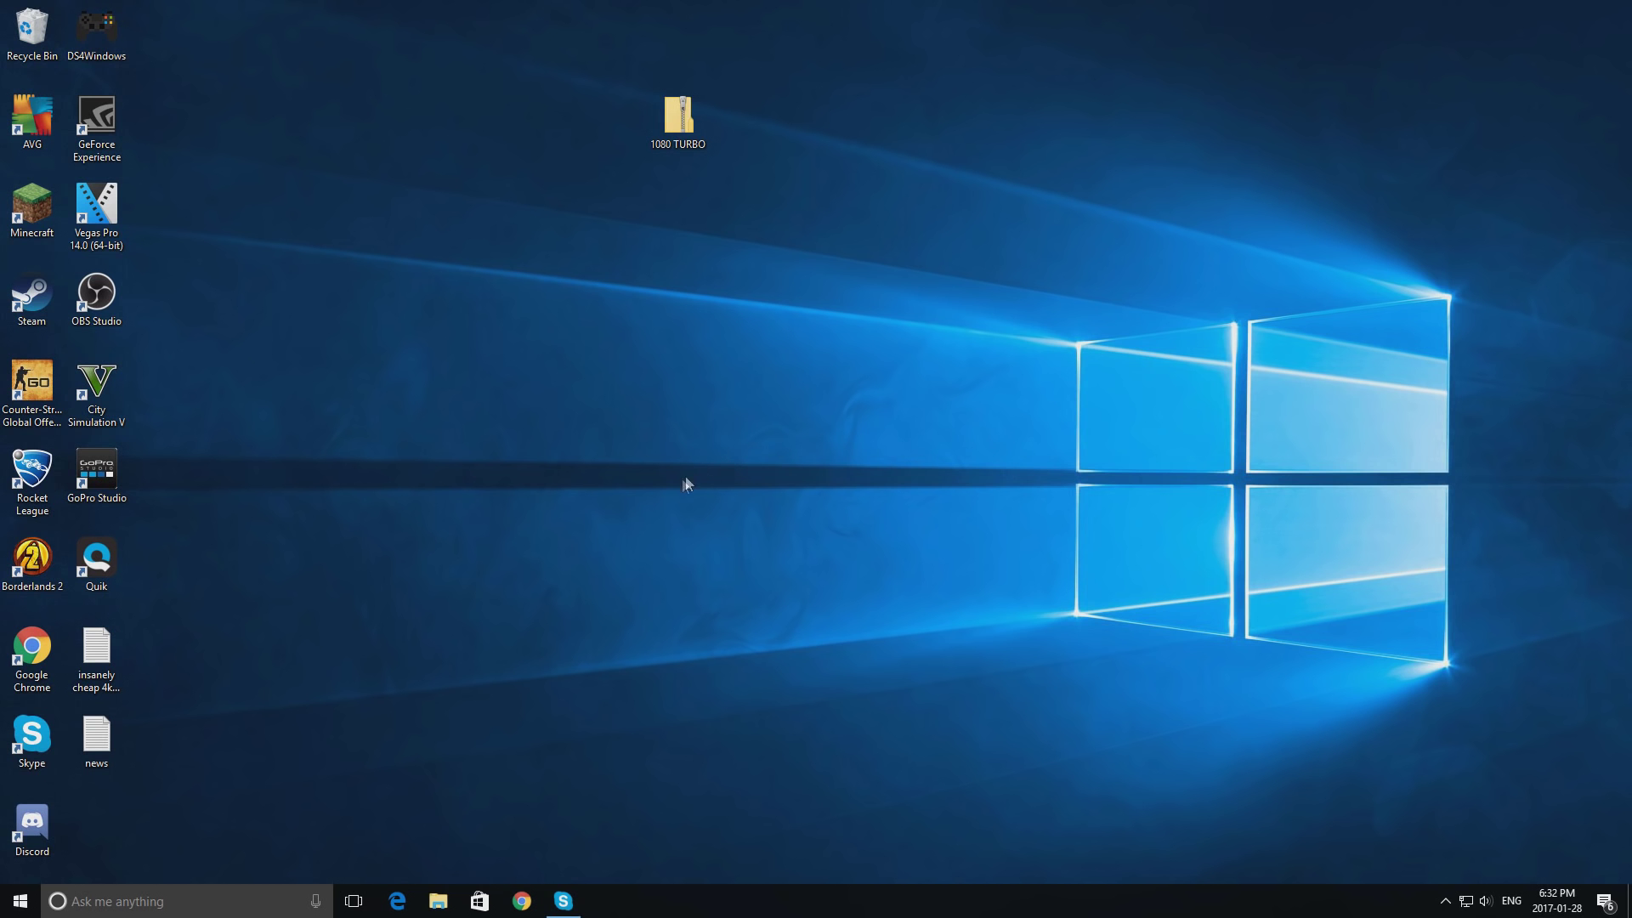
Step: Open C:\Boot Setup\Thrasheration Menu in File Explorer to reach cargramptions.menu
left_click(441, 890)
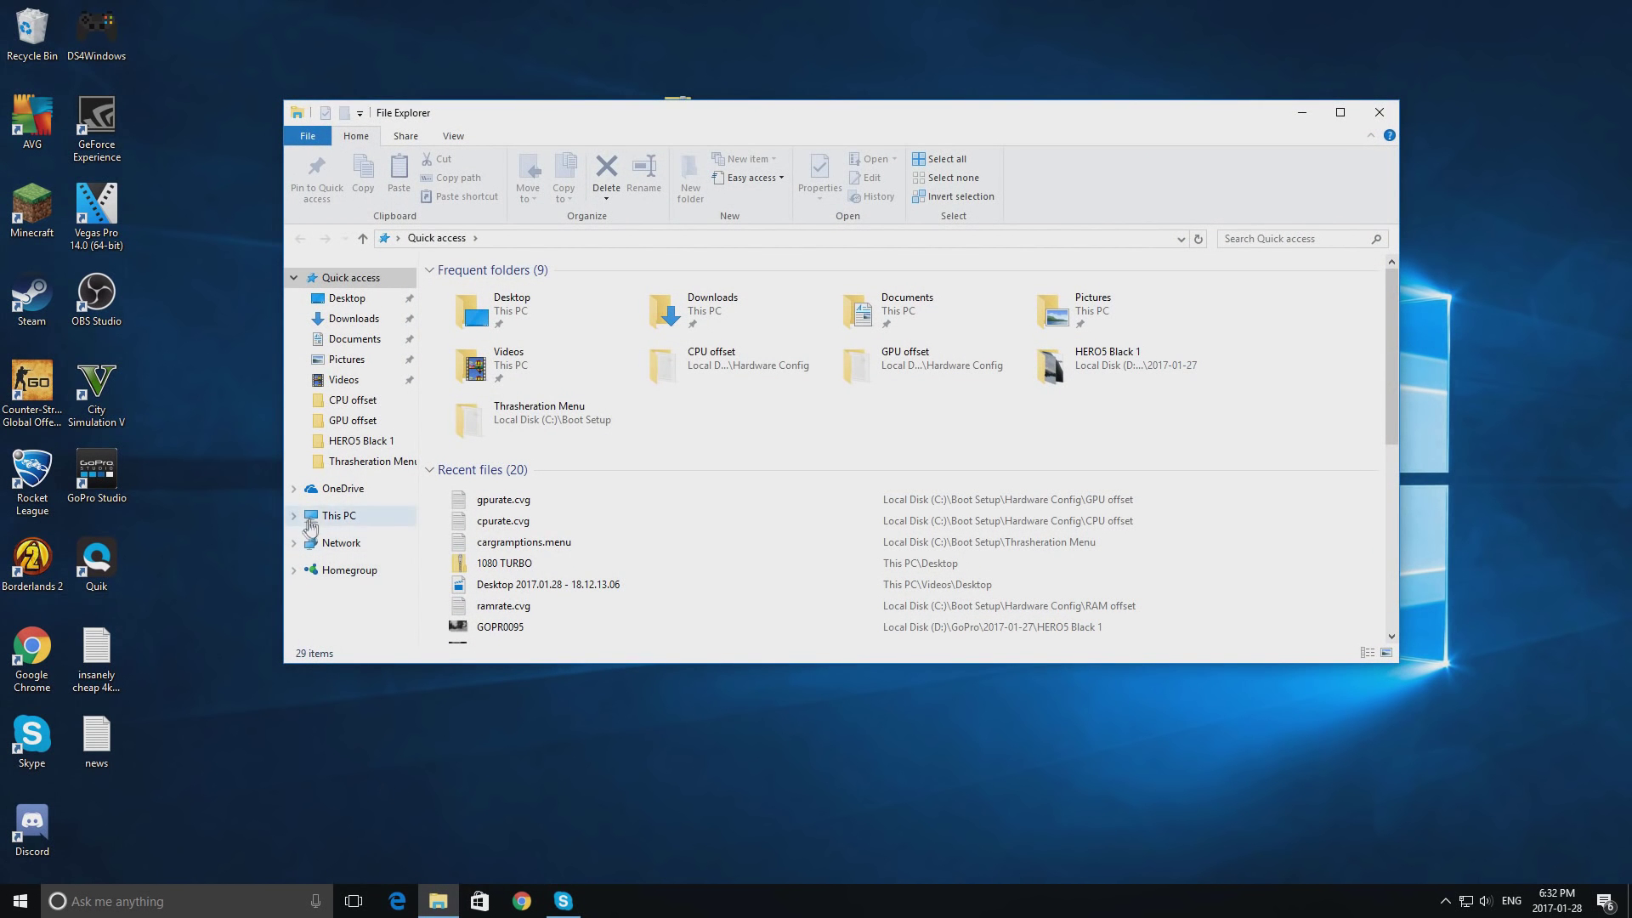
left_click(349, 519)
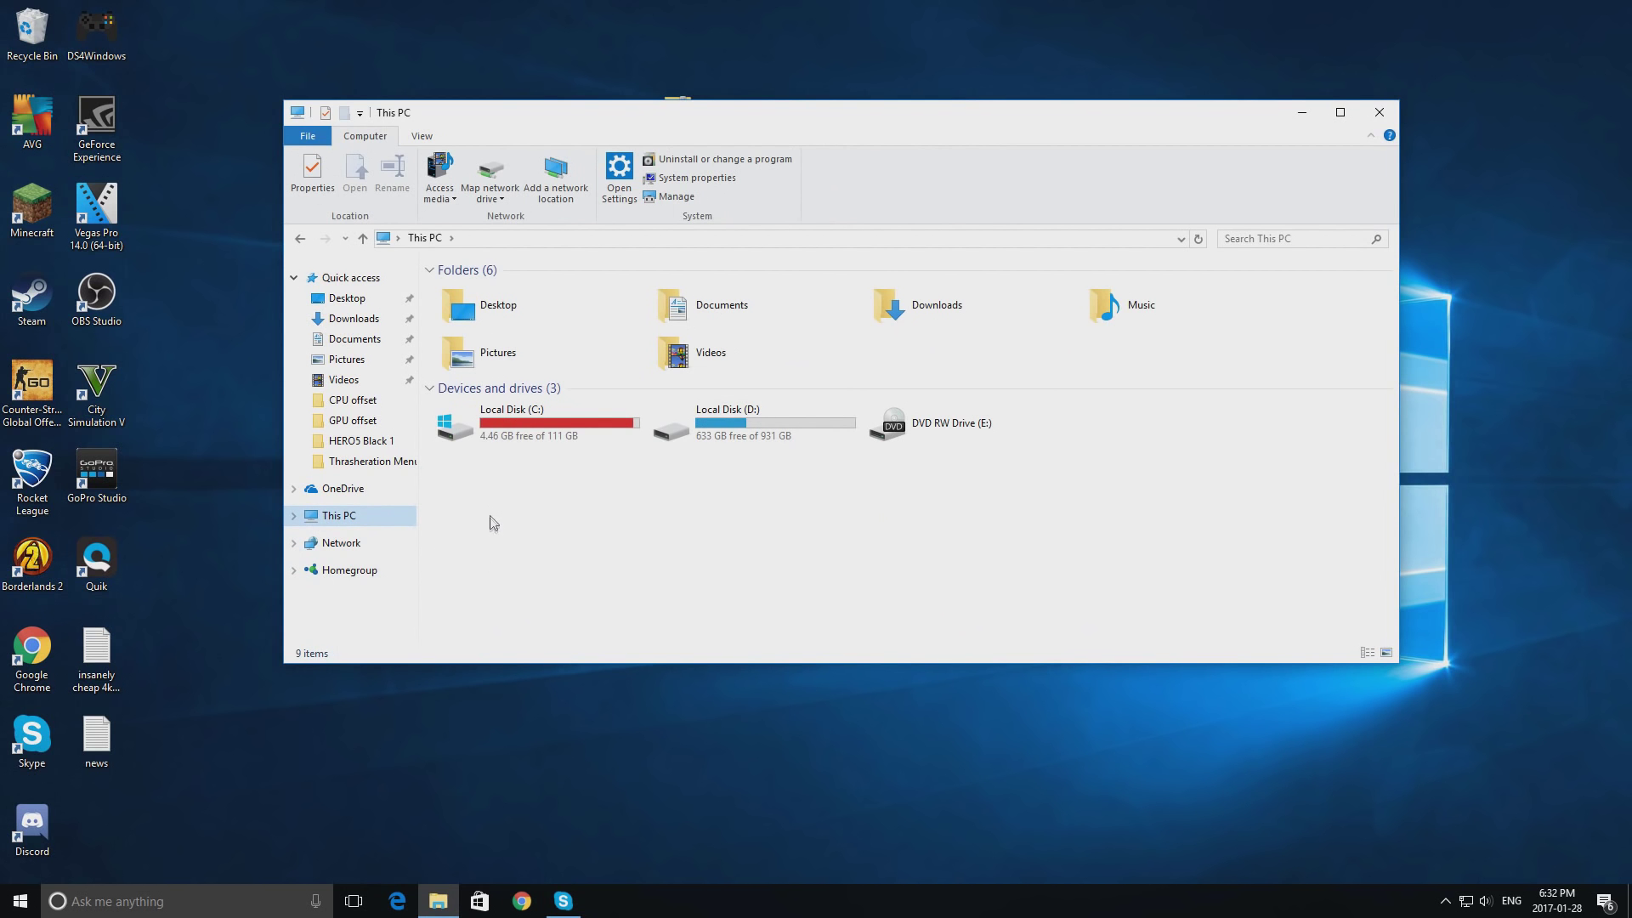
double_click(510, 426)
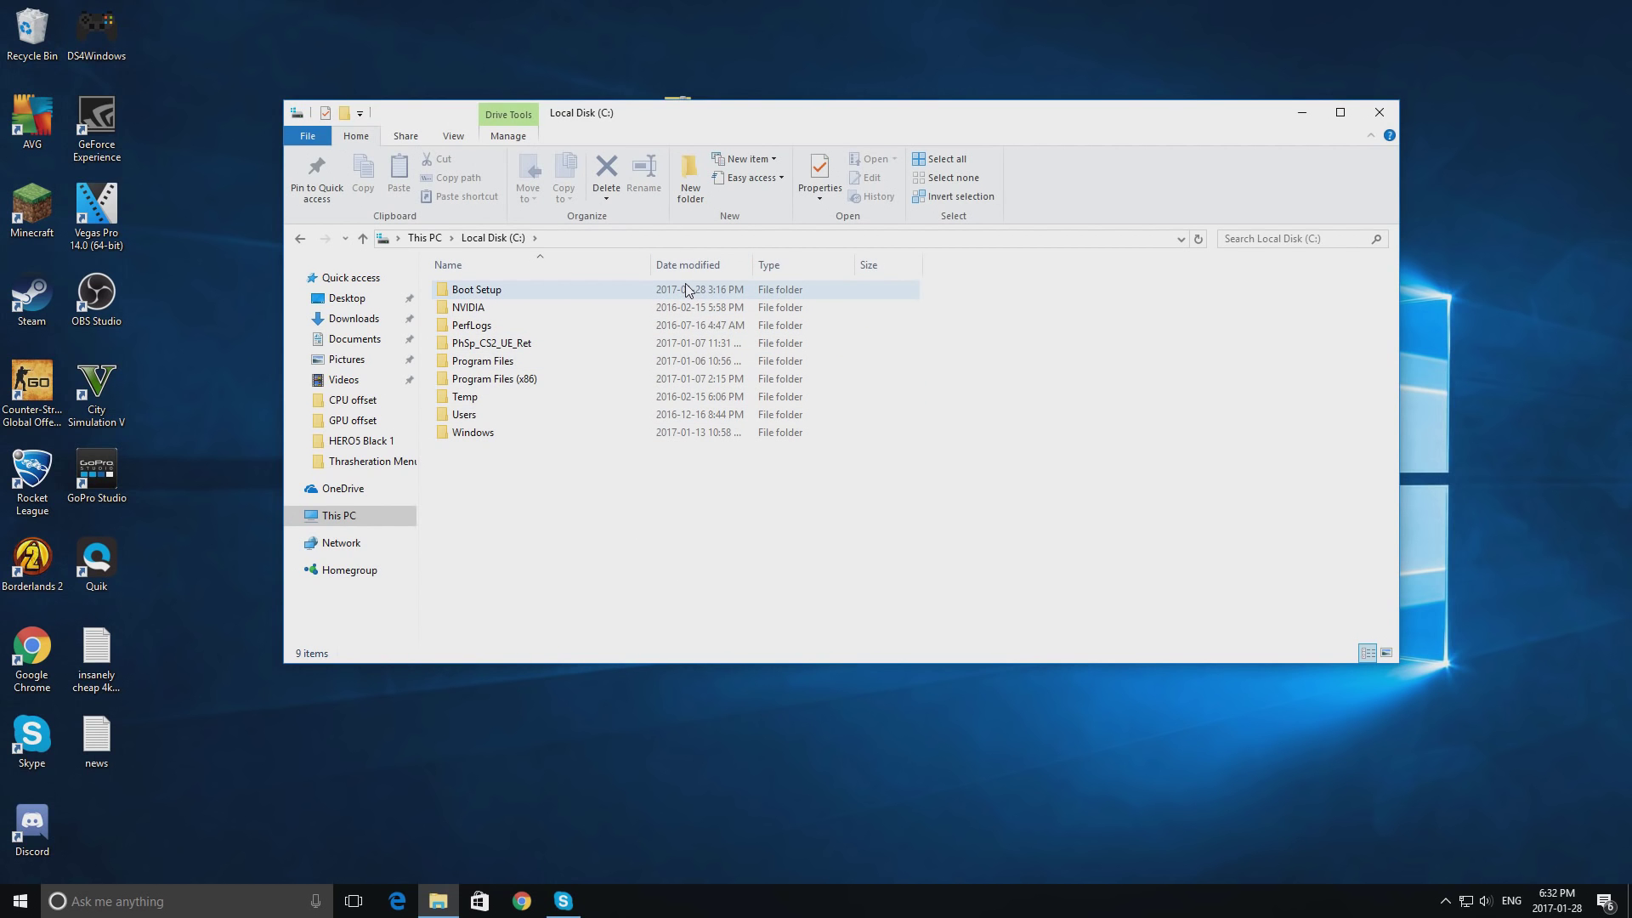
double_click(638, 293)
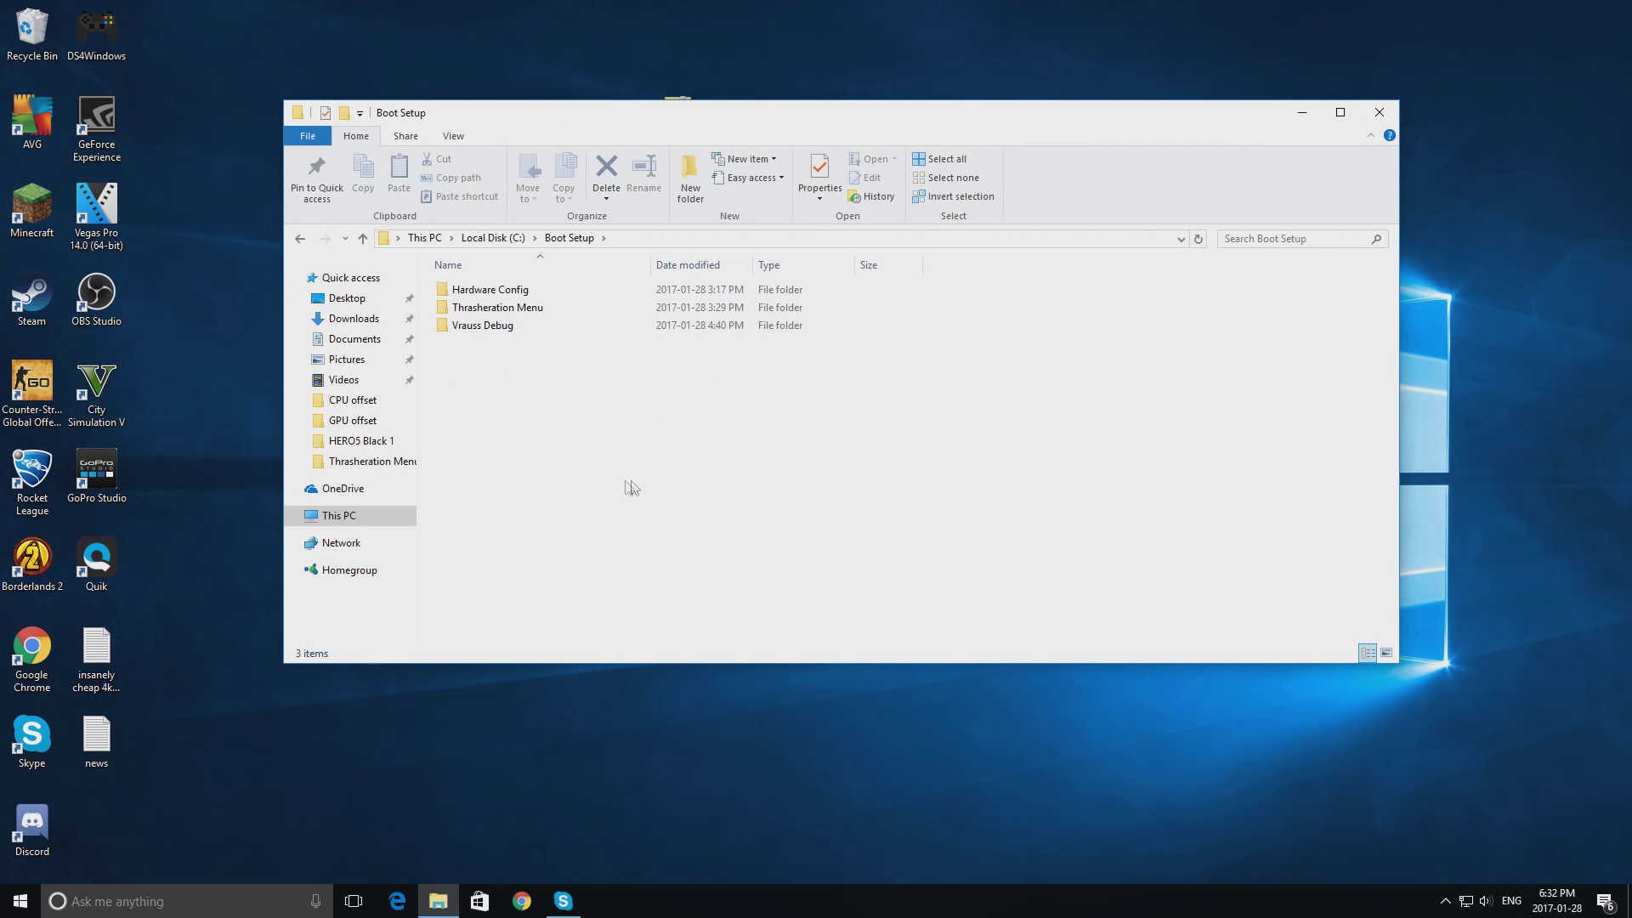
double_click(535, 310)
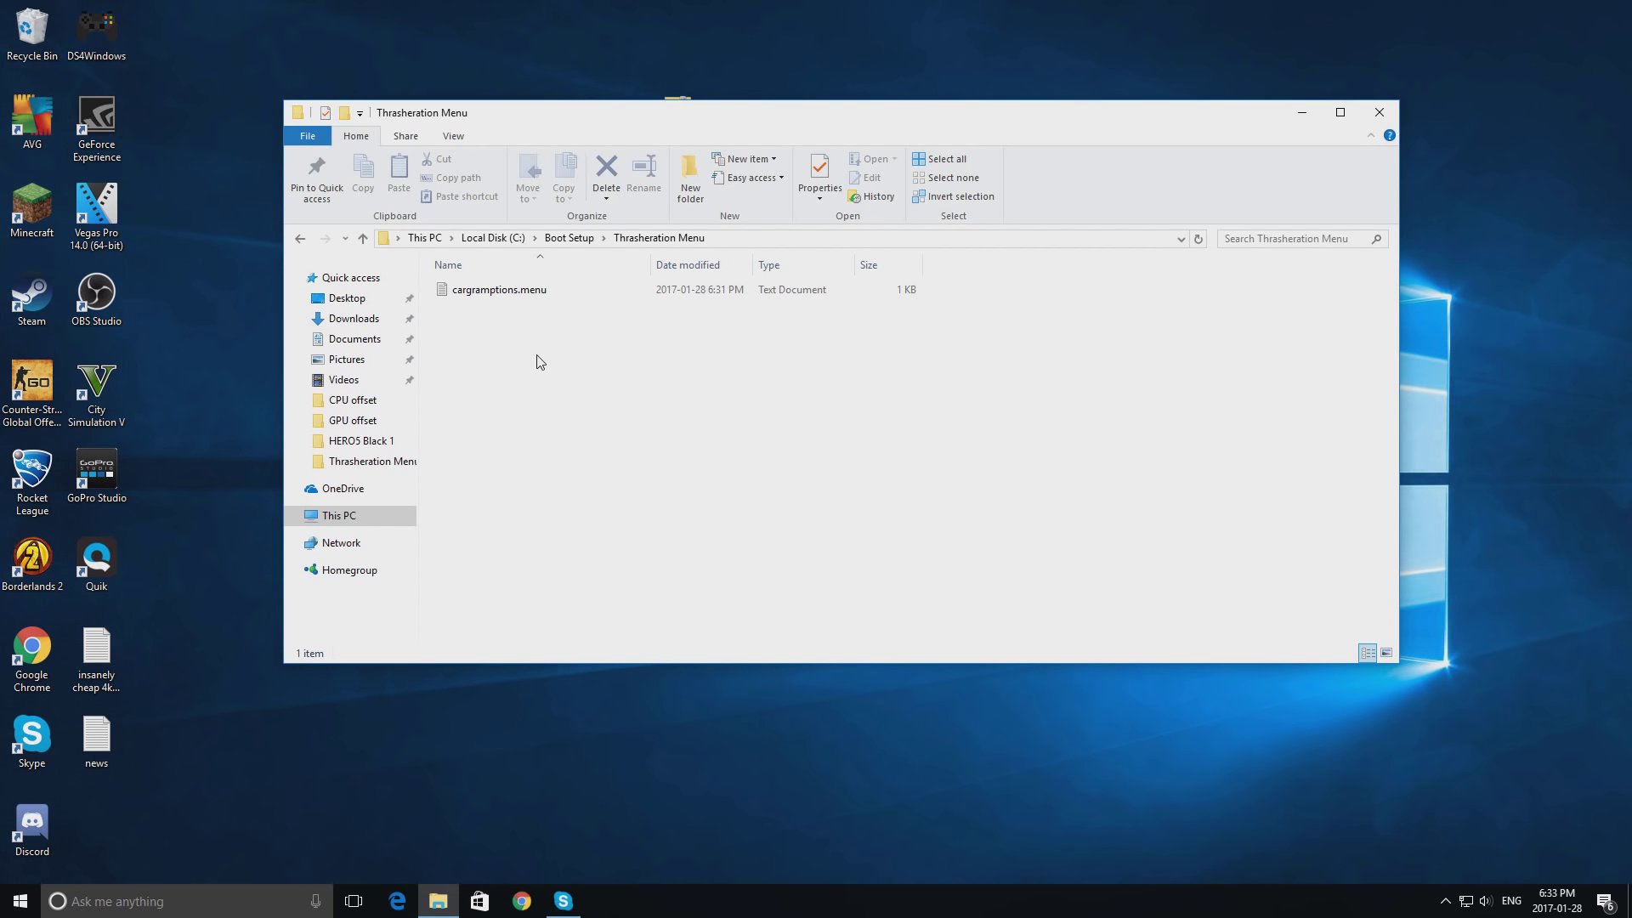
Step: In cargramptions.menu, change hardware type from P-NS to E-JAC and the vendor list to Custom
double_click(521, 301)
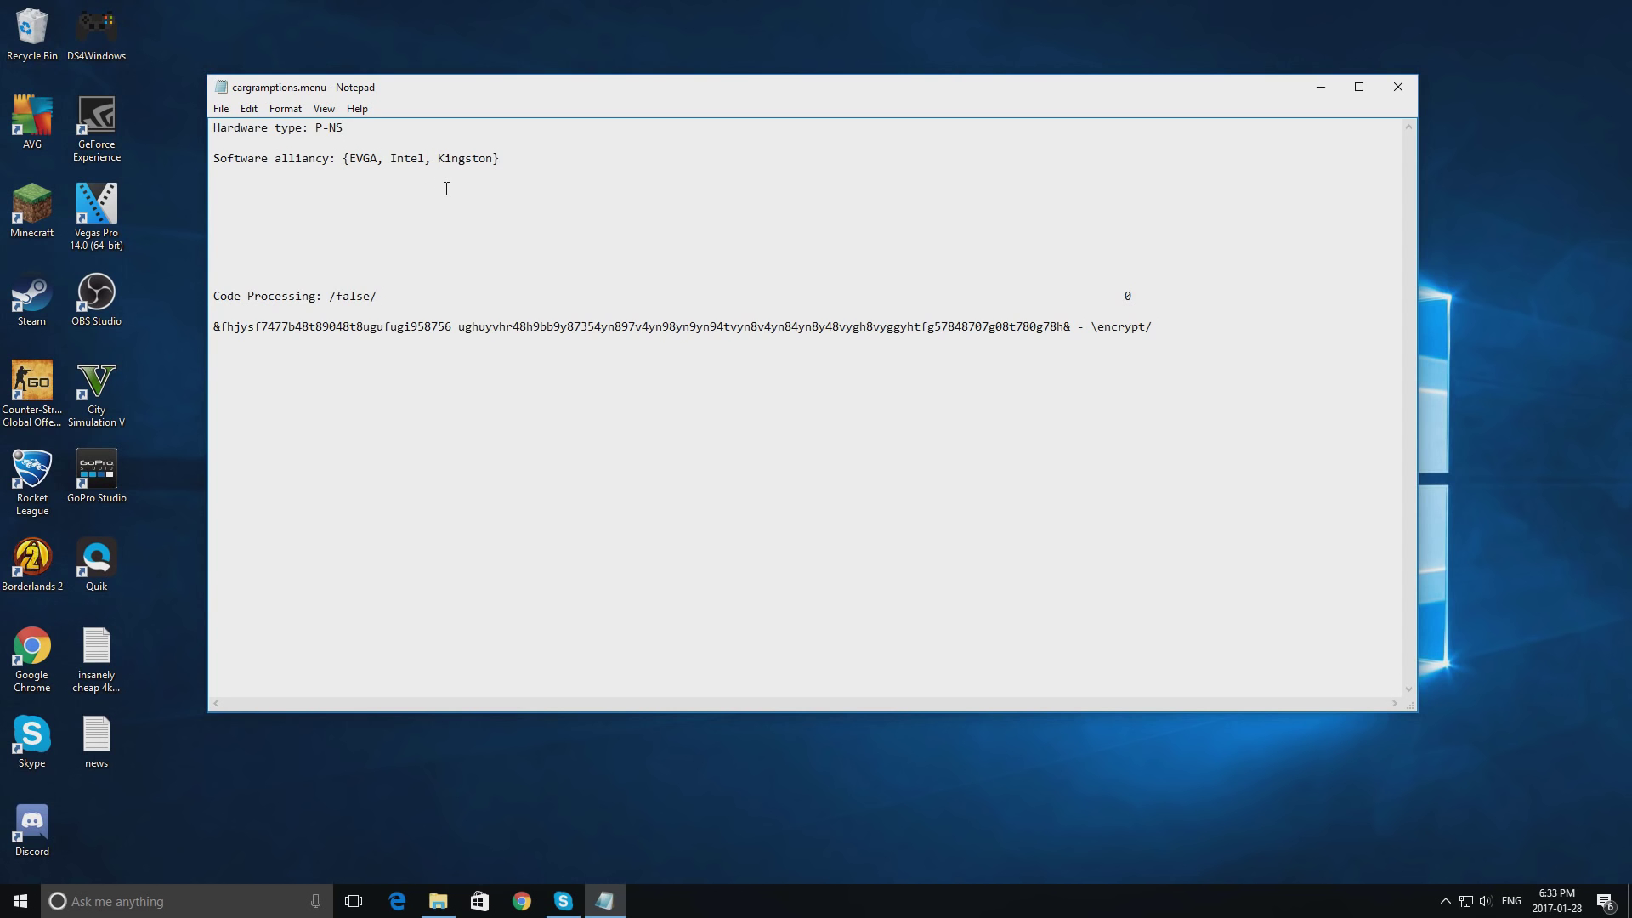
key("BackSpace")
key("BackSpace")
key("BackSpace")
key("BackSpace")
type("E-JAC")
left_click(243, 157)
left_click_drag(495, 159, 349, 161)
key("BackSpace")
type("Custom")
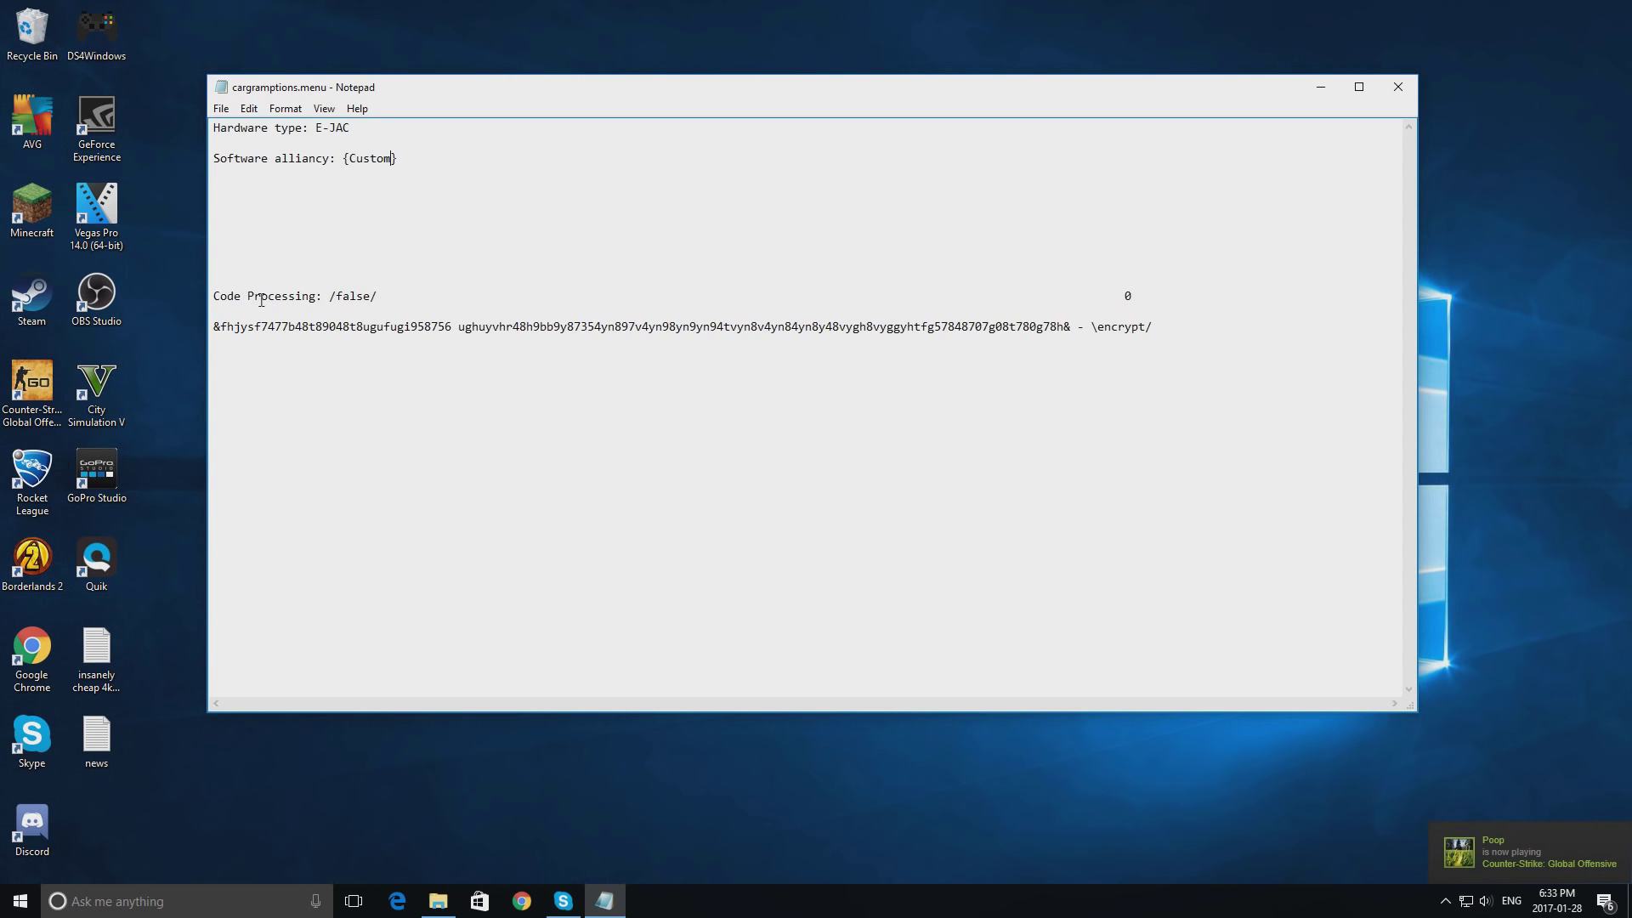
Step: Change Code Processing from false to true and save cargramptions.menu
left_click(371, 303)
key("BackSpace")
key("BackSpace")
key("BackSpace")
key("BackSpace")
key("BackSpace")
type("true")
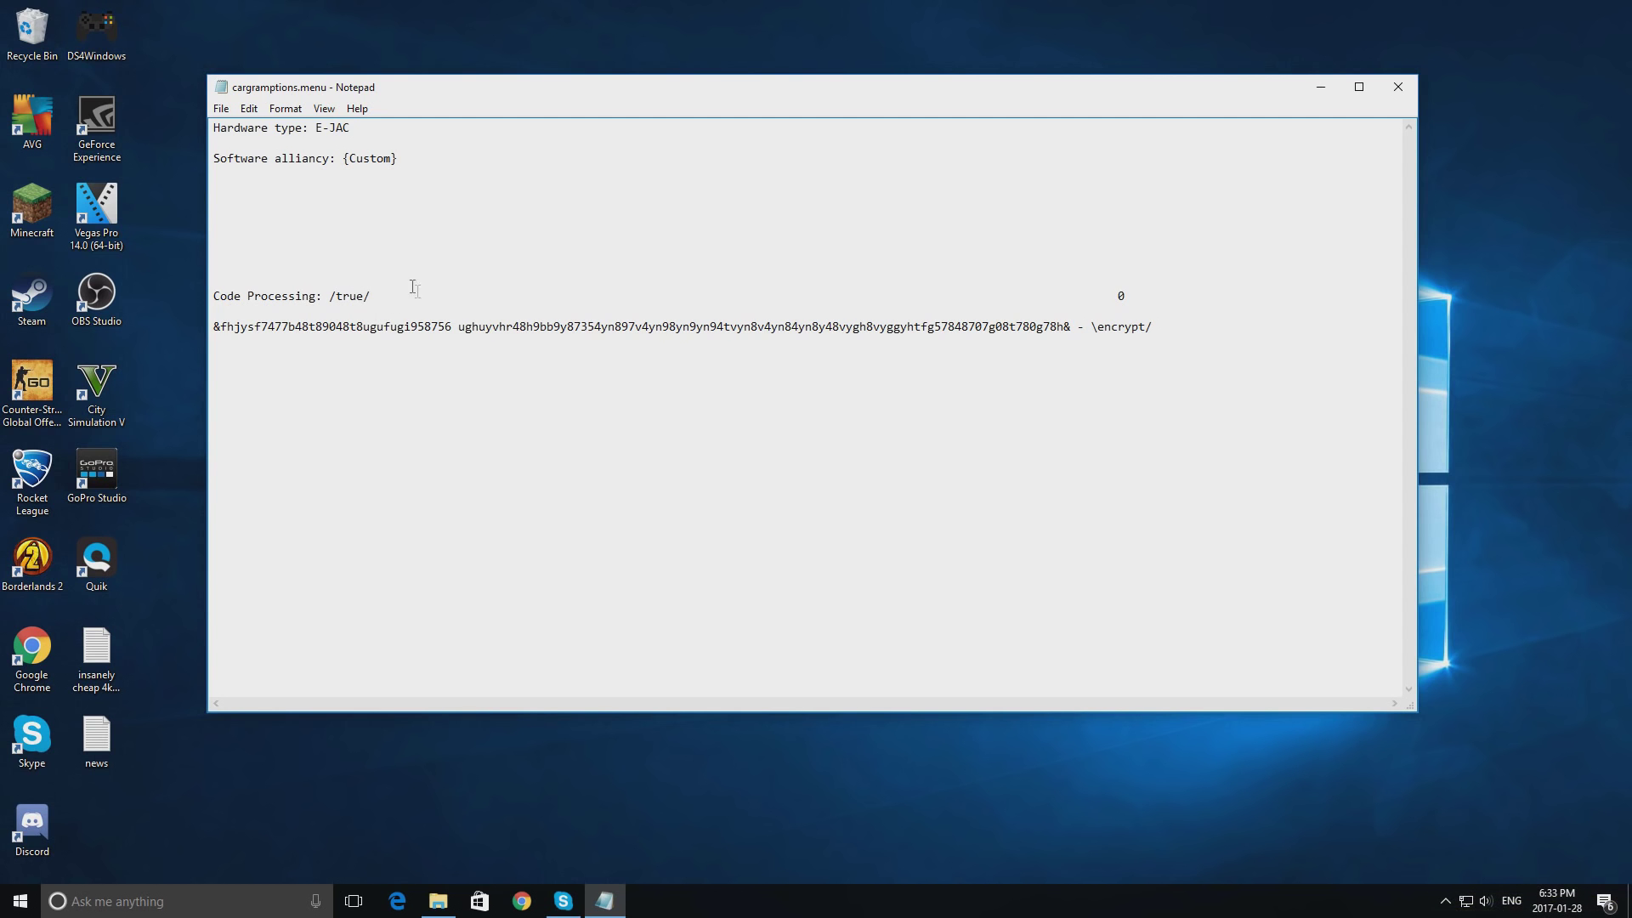
left_click(220, 108)
left_click(263, 165)
Step: Close cargramptions.menu and open gpurate.cvg from Boot Setup\Hardware Config\GPU offset in Notepad
left_click(1385, 84)
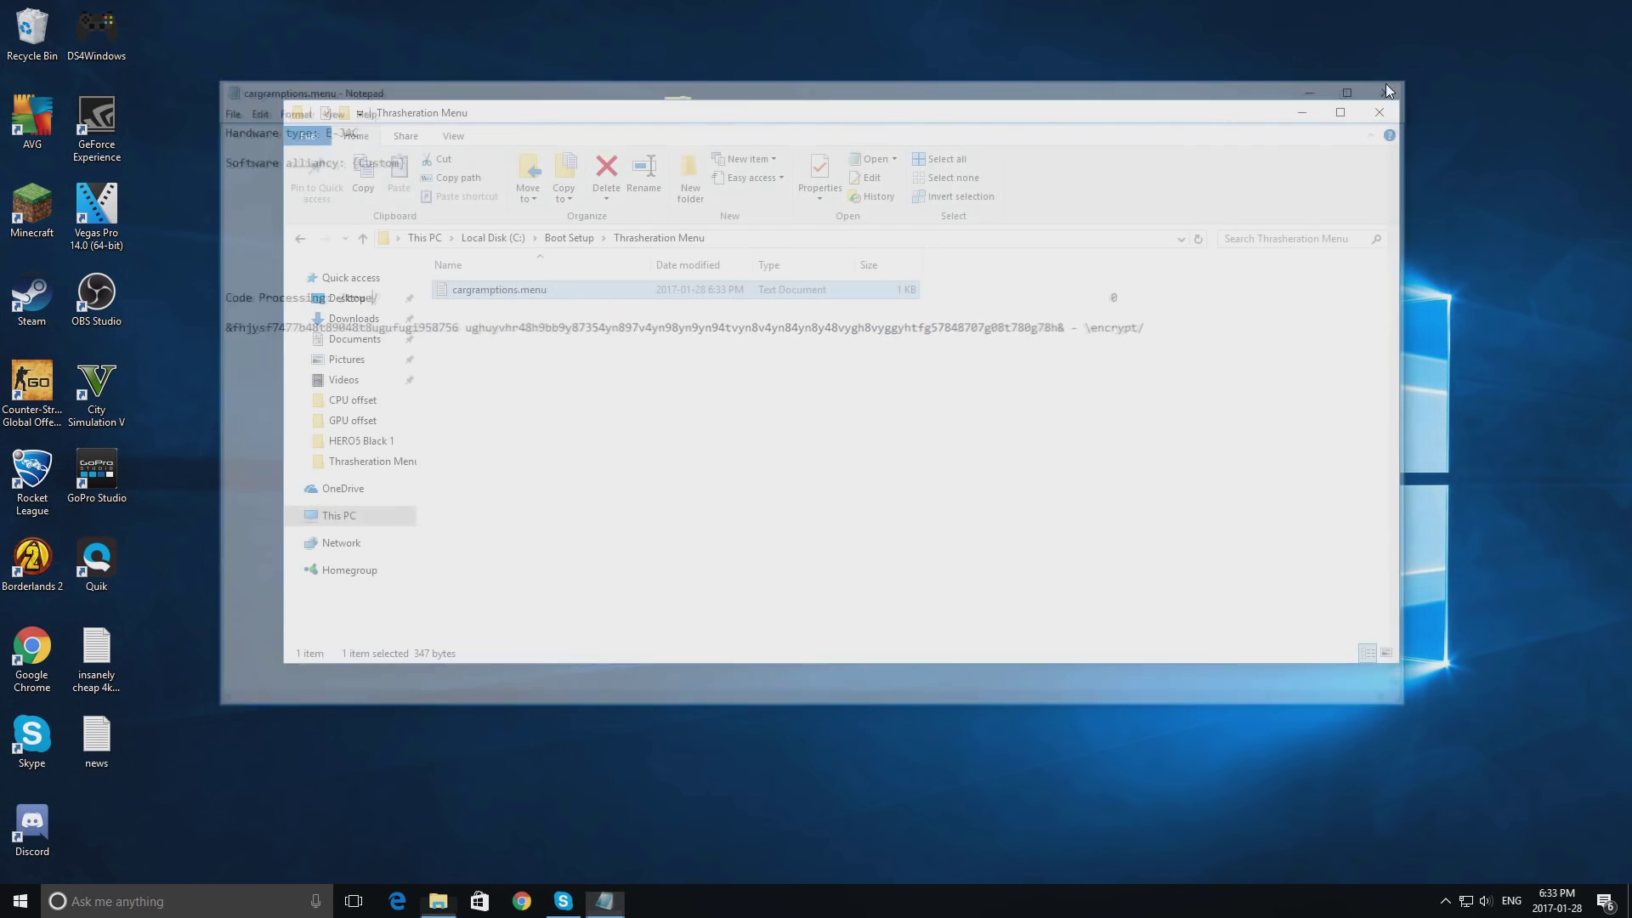
left_click(300, 239)
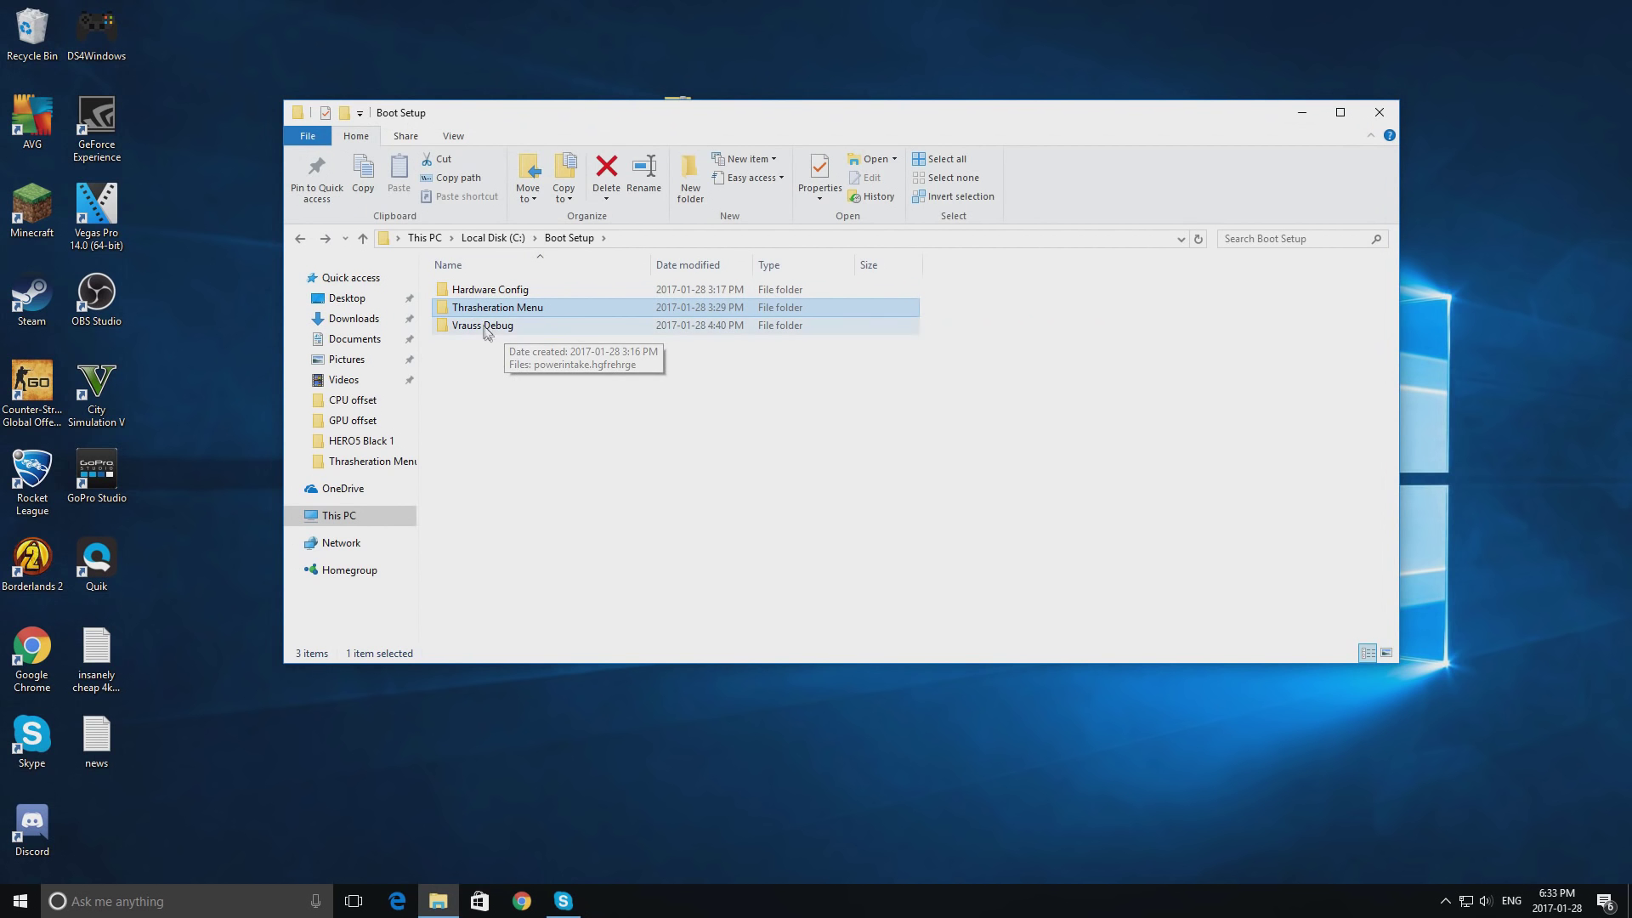
double_click(484, 289)
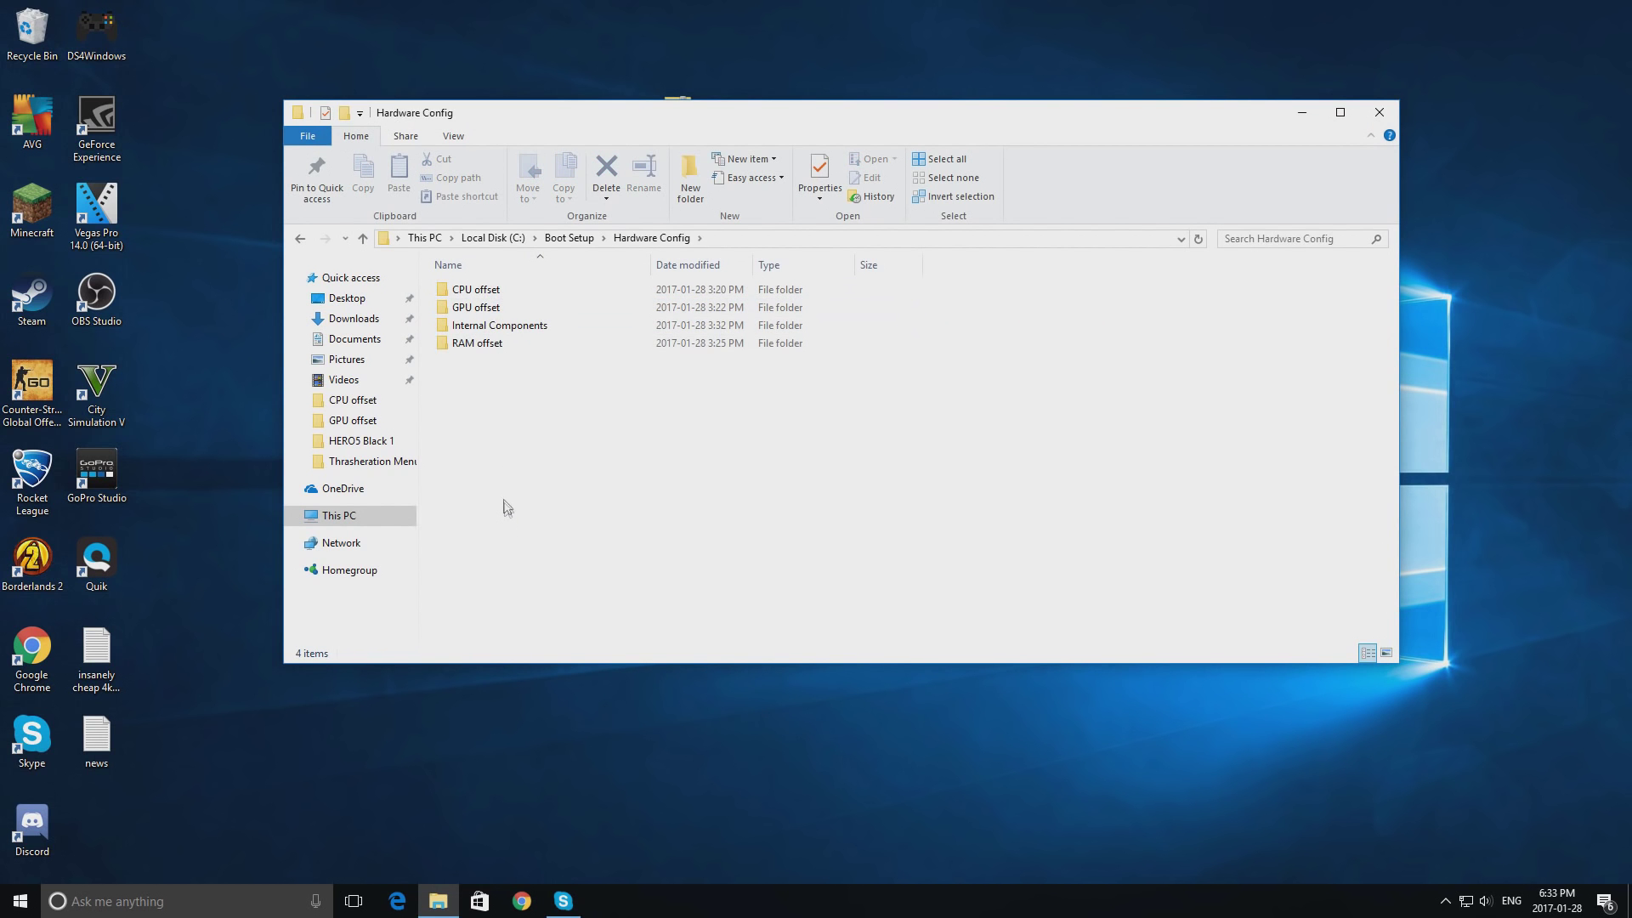
double_click(489, 308)
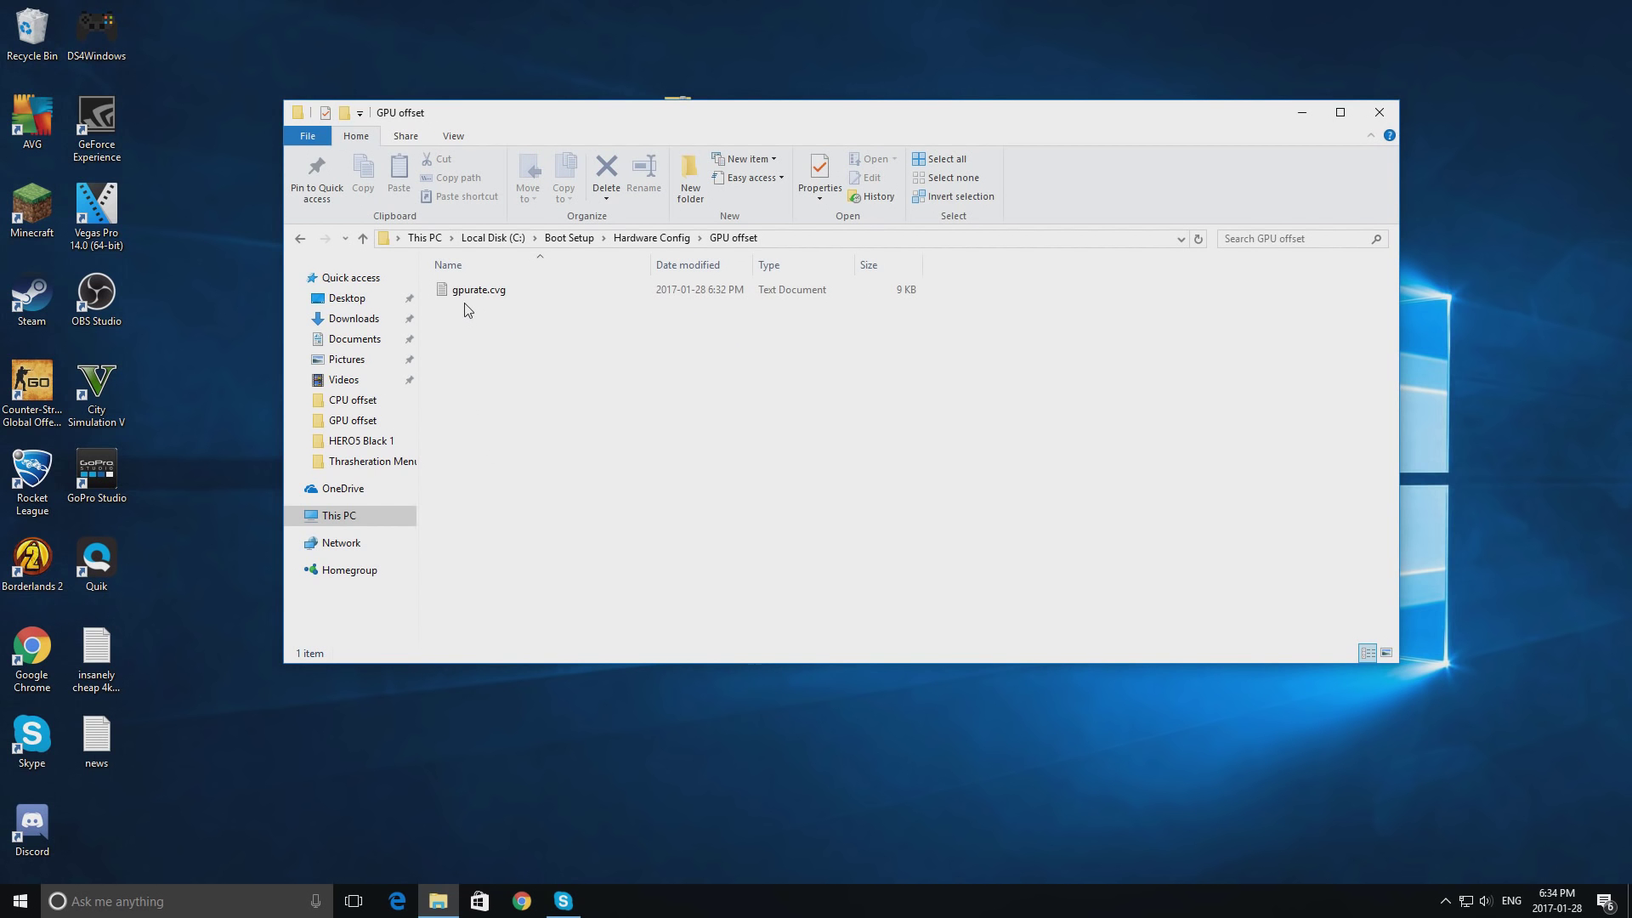
double_click(508, 295)
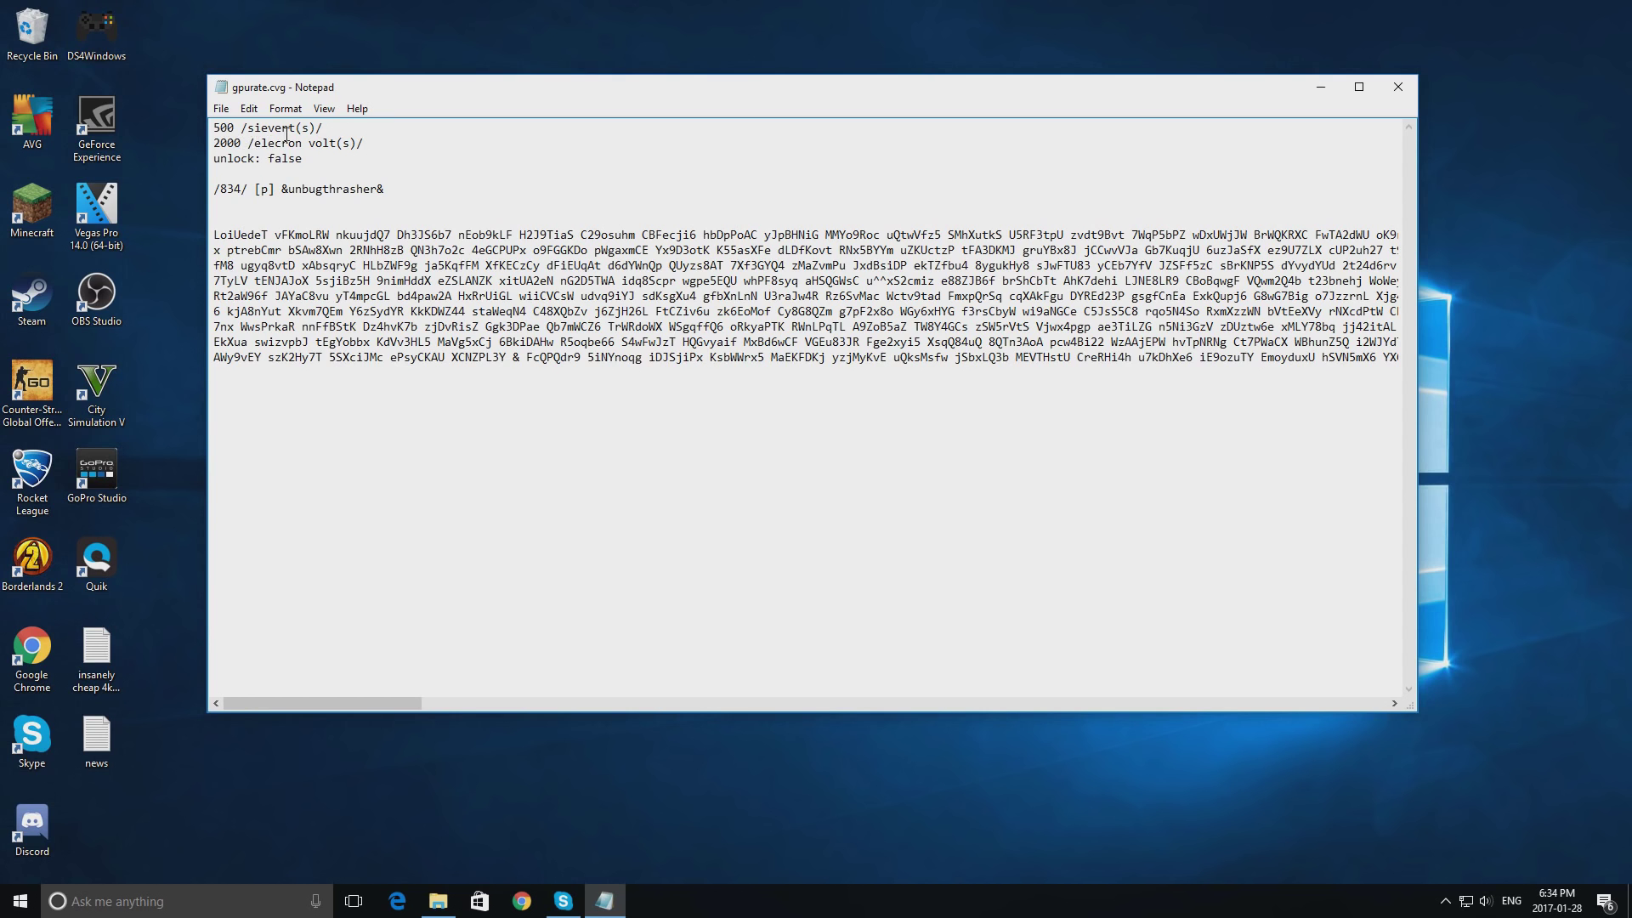
Step: Change gpurate.cvg values to 5000 and 20 with unlock: true, then save and close it
type("0")
left_click(243, 143)
key("BackSpace")
key("BackSpace")
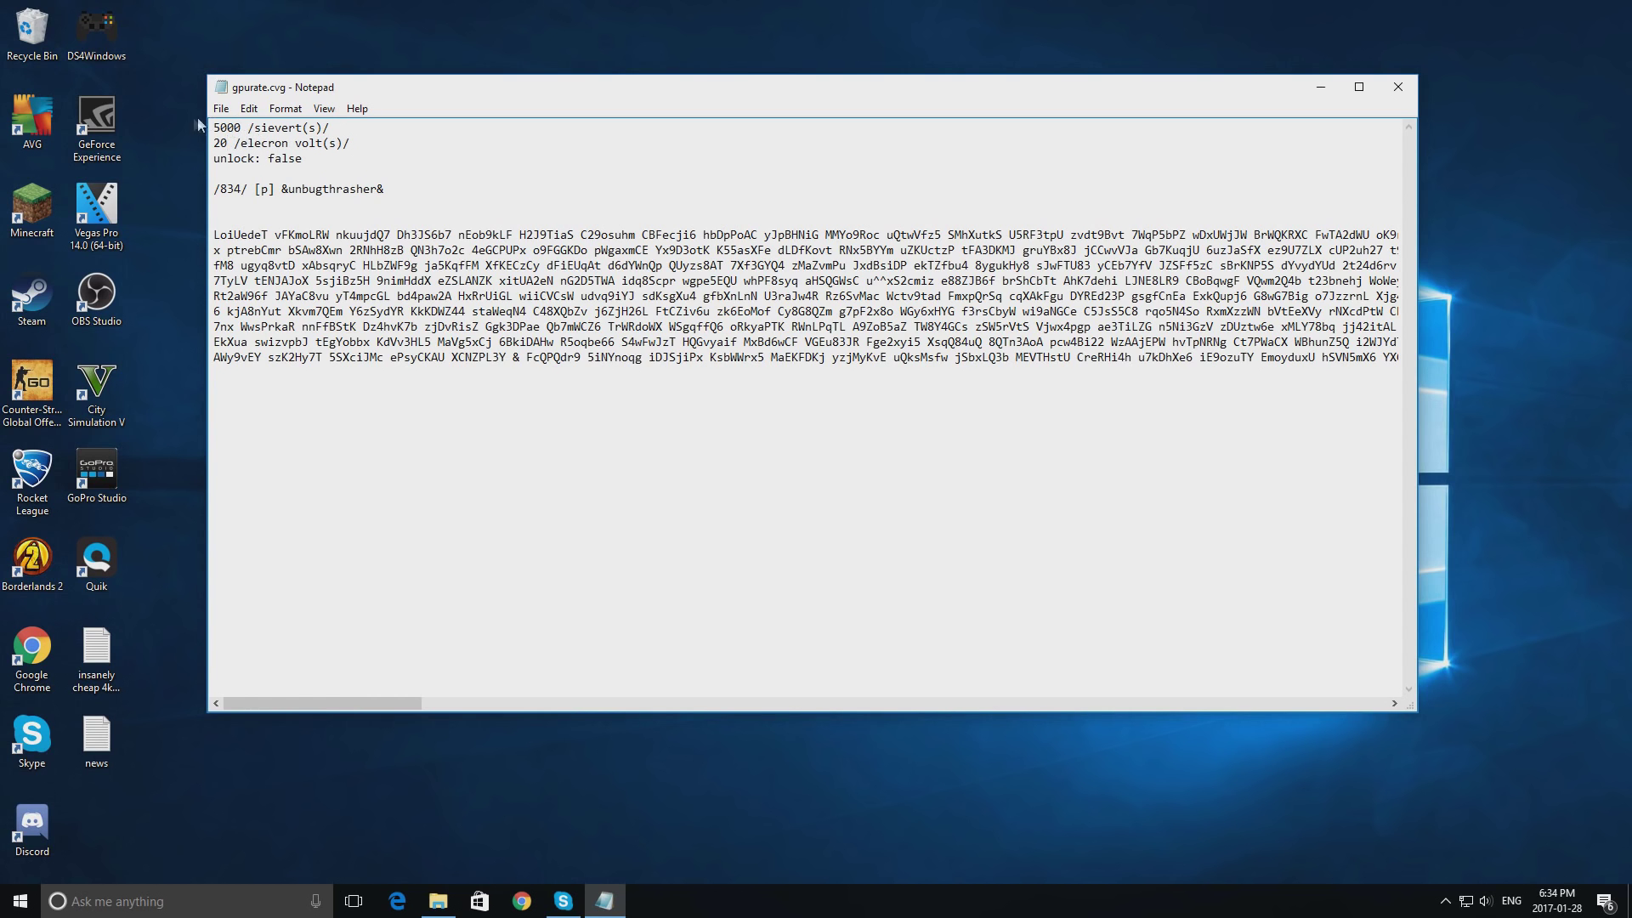
key("BackSpace")
key("BackSpace")
key("BackSpace")
key("BackSpace")
key("BackSpace")
type("true")
left_click(221, 108)
left_click(247, 166)
left_click(1386, 89)
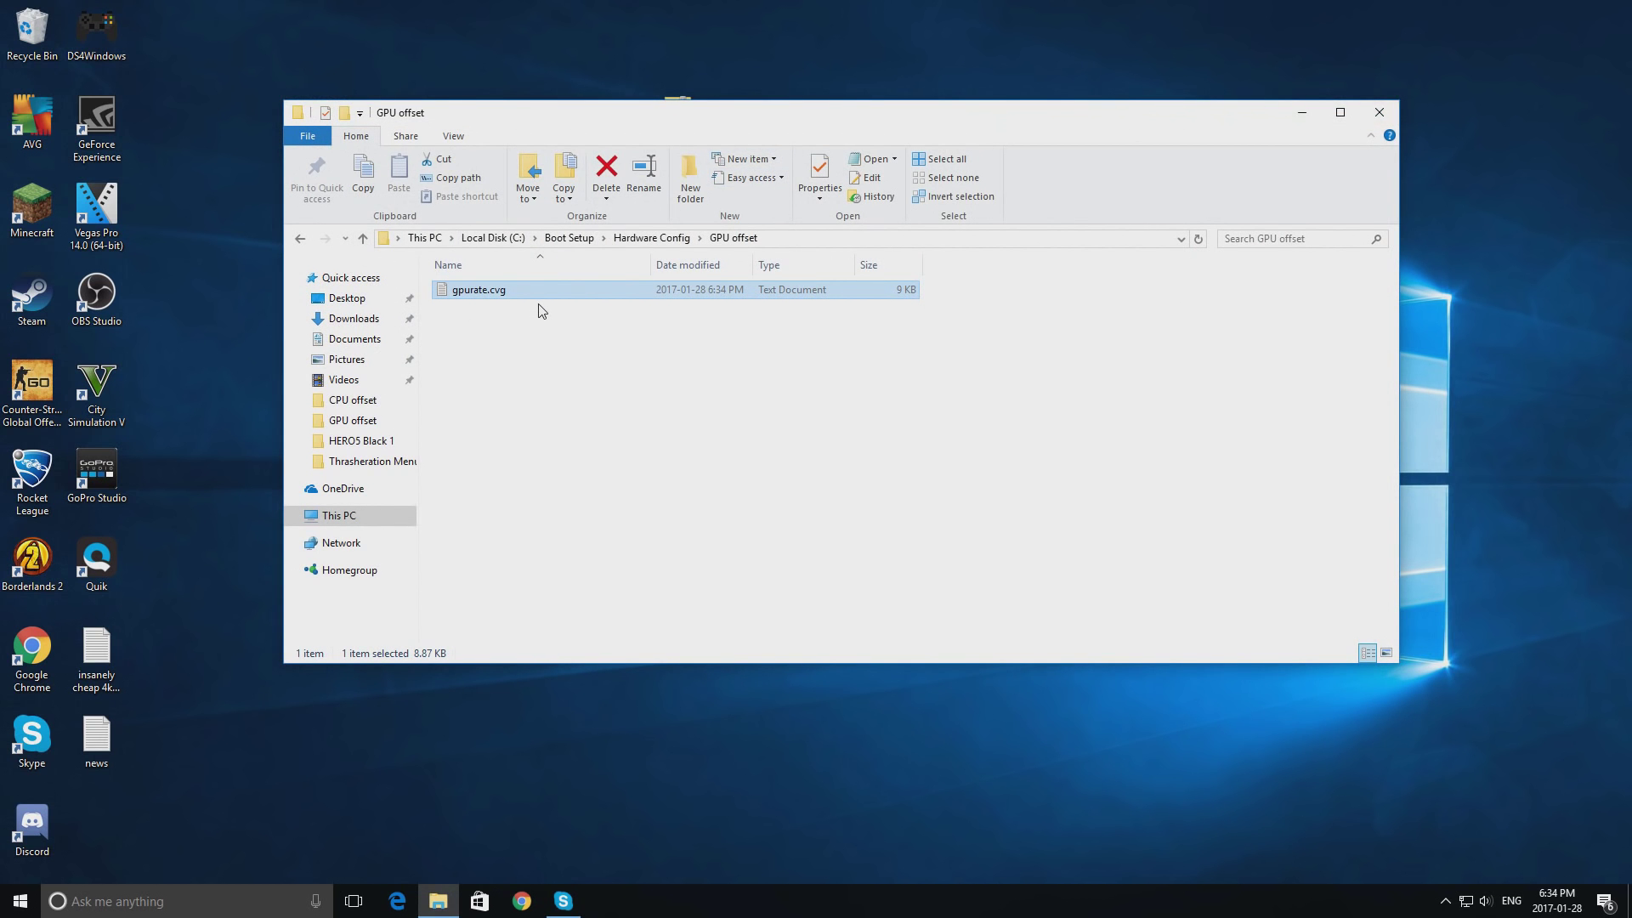
Step: Go back to Hardware Config and open Internal Components, which contains Graphics Processing Unit
left_click(302, 241)
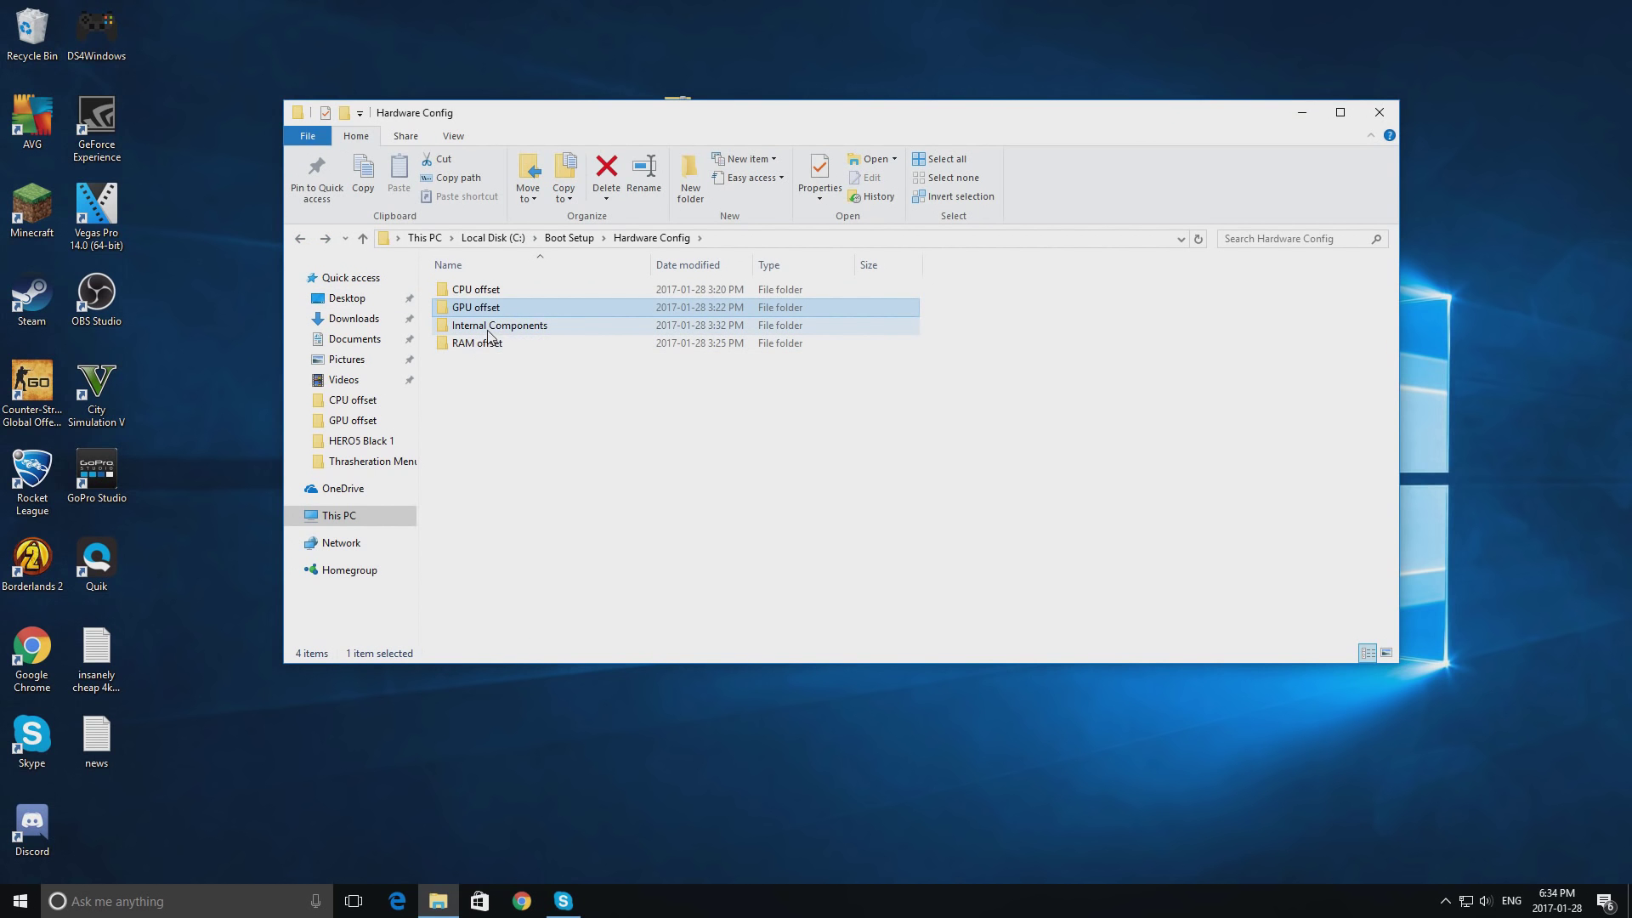
double_click(497, 327)
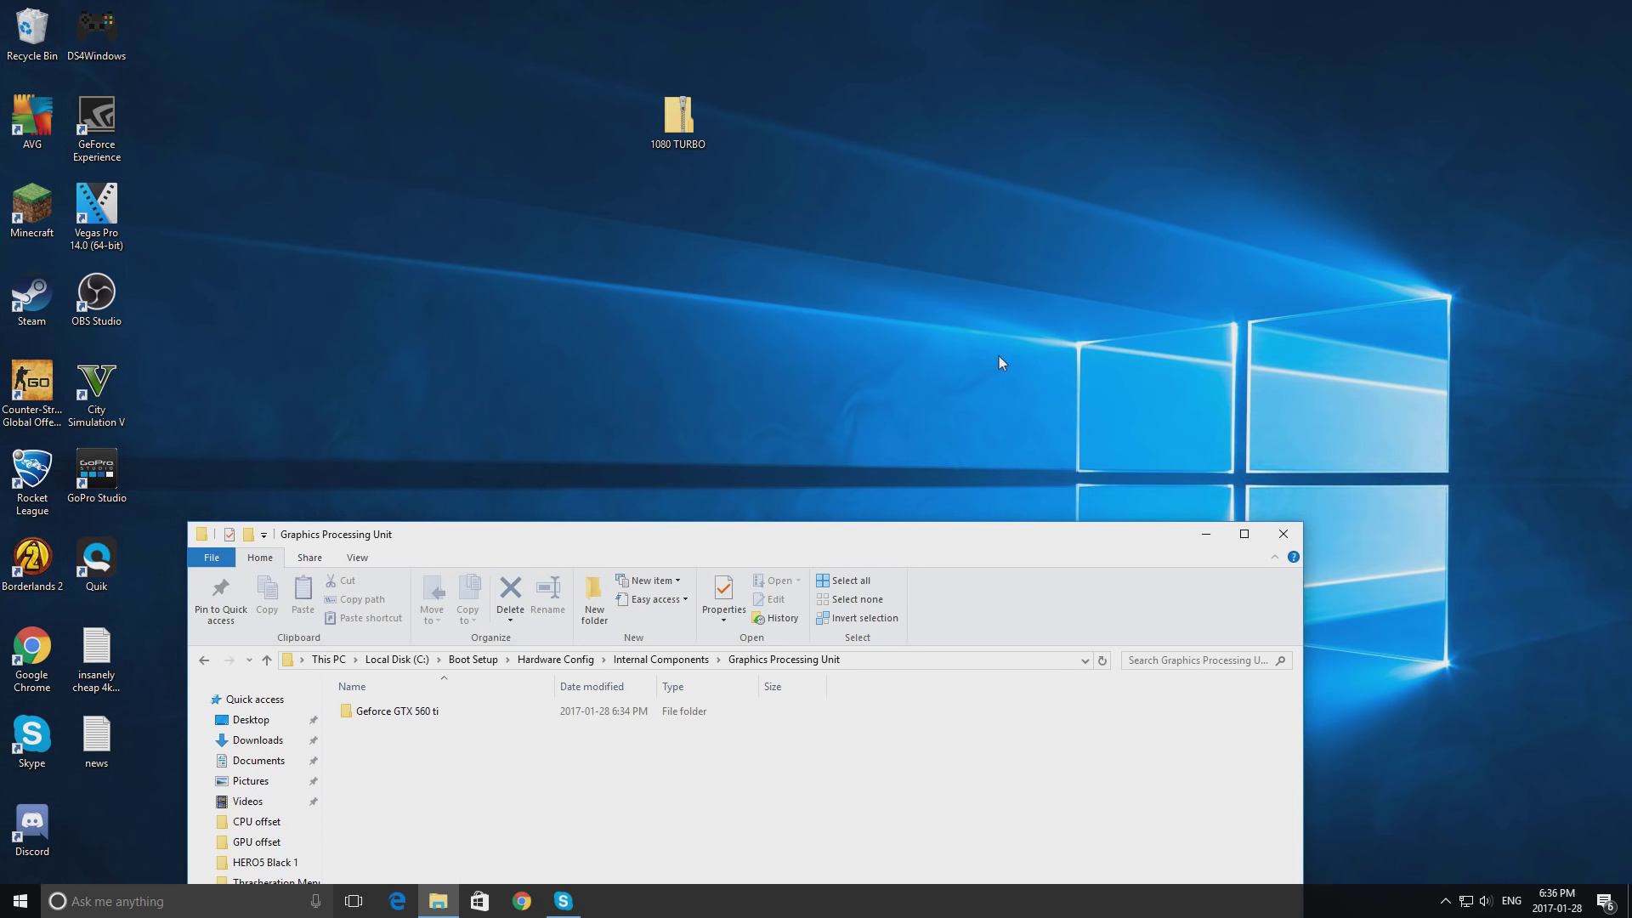
Step: Open the Pascal folder inside the 1080 TURBO archive beside the Graphics Processing Unit window
double_click(680, 124)
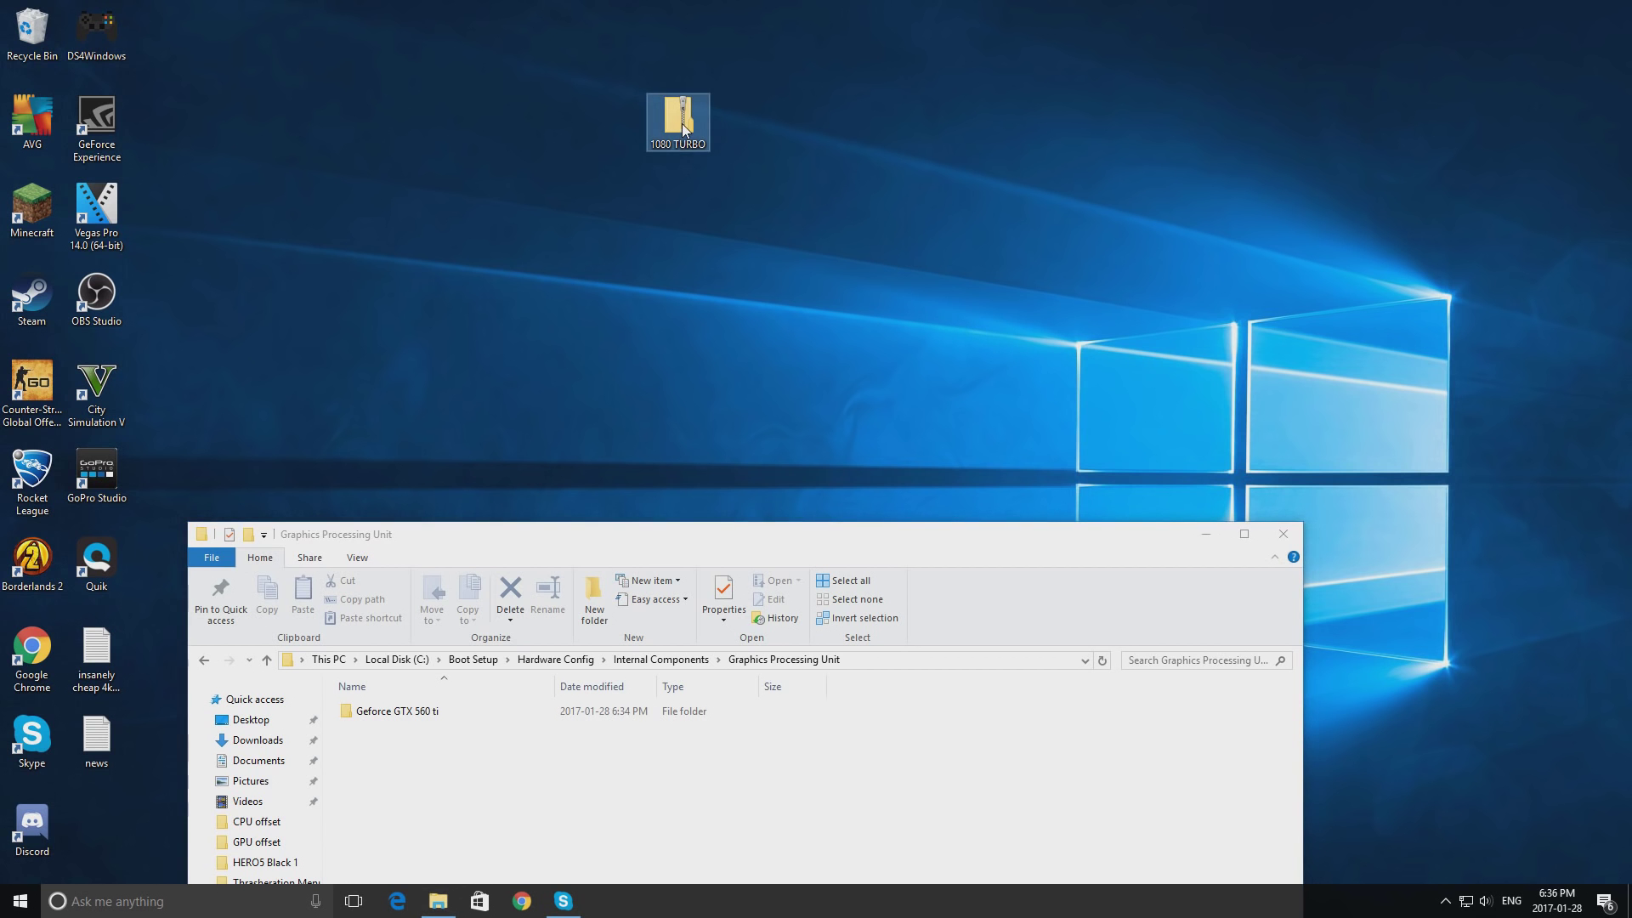
double_click(433, 216)
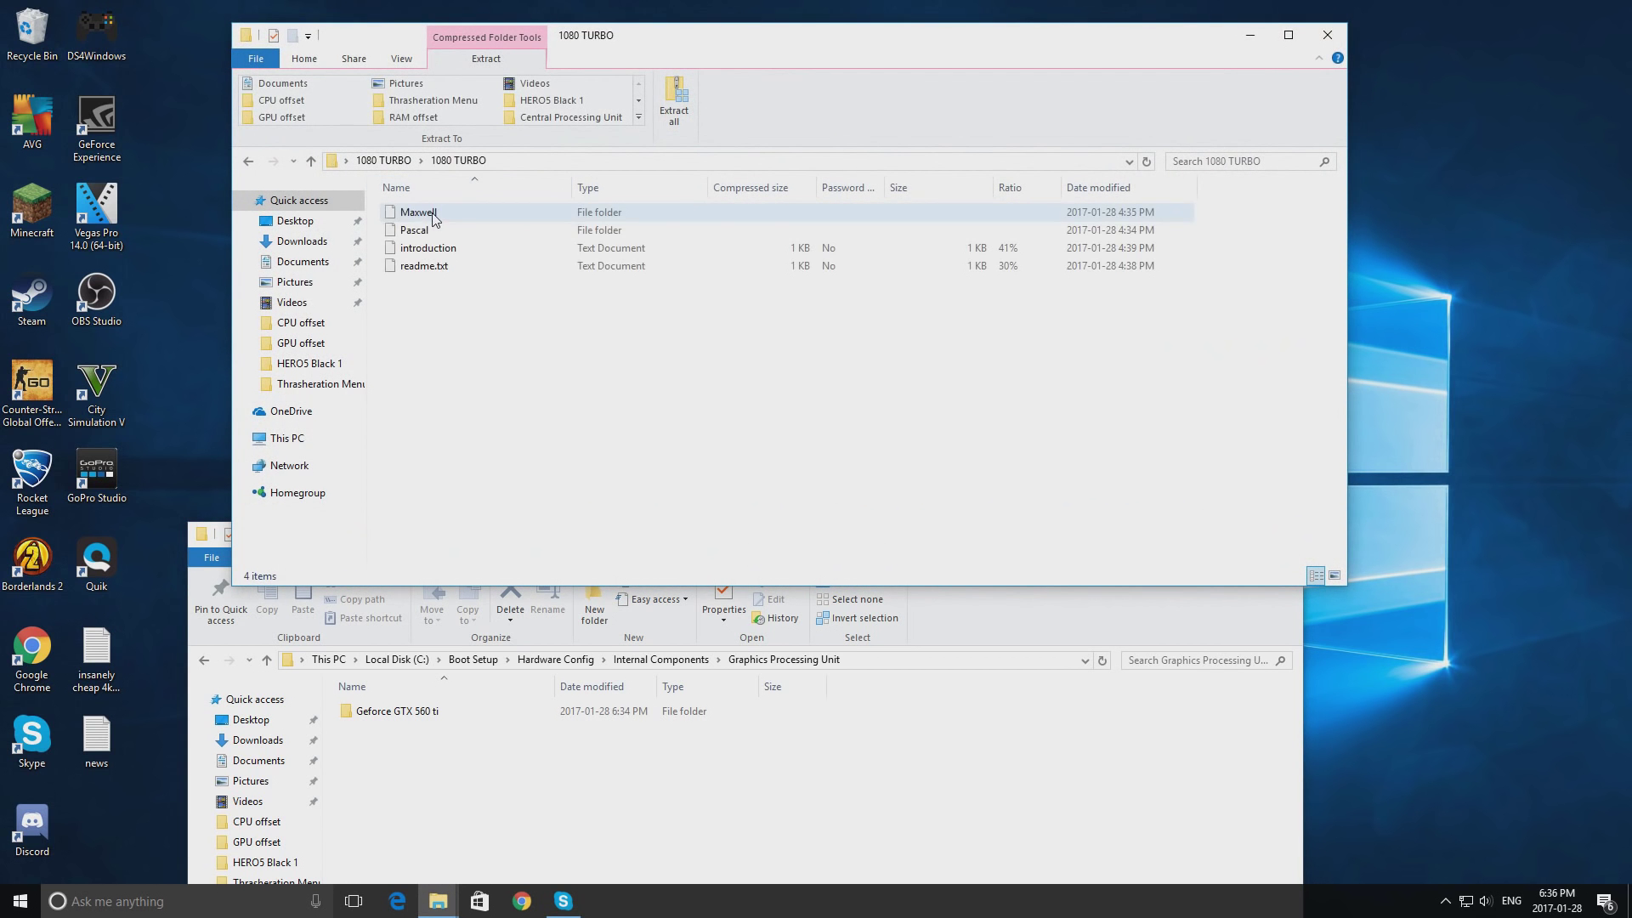
double_click(431, 234)
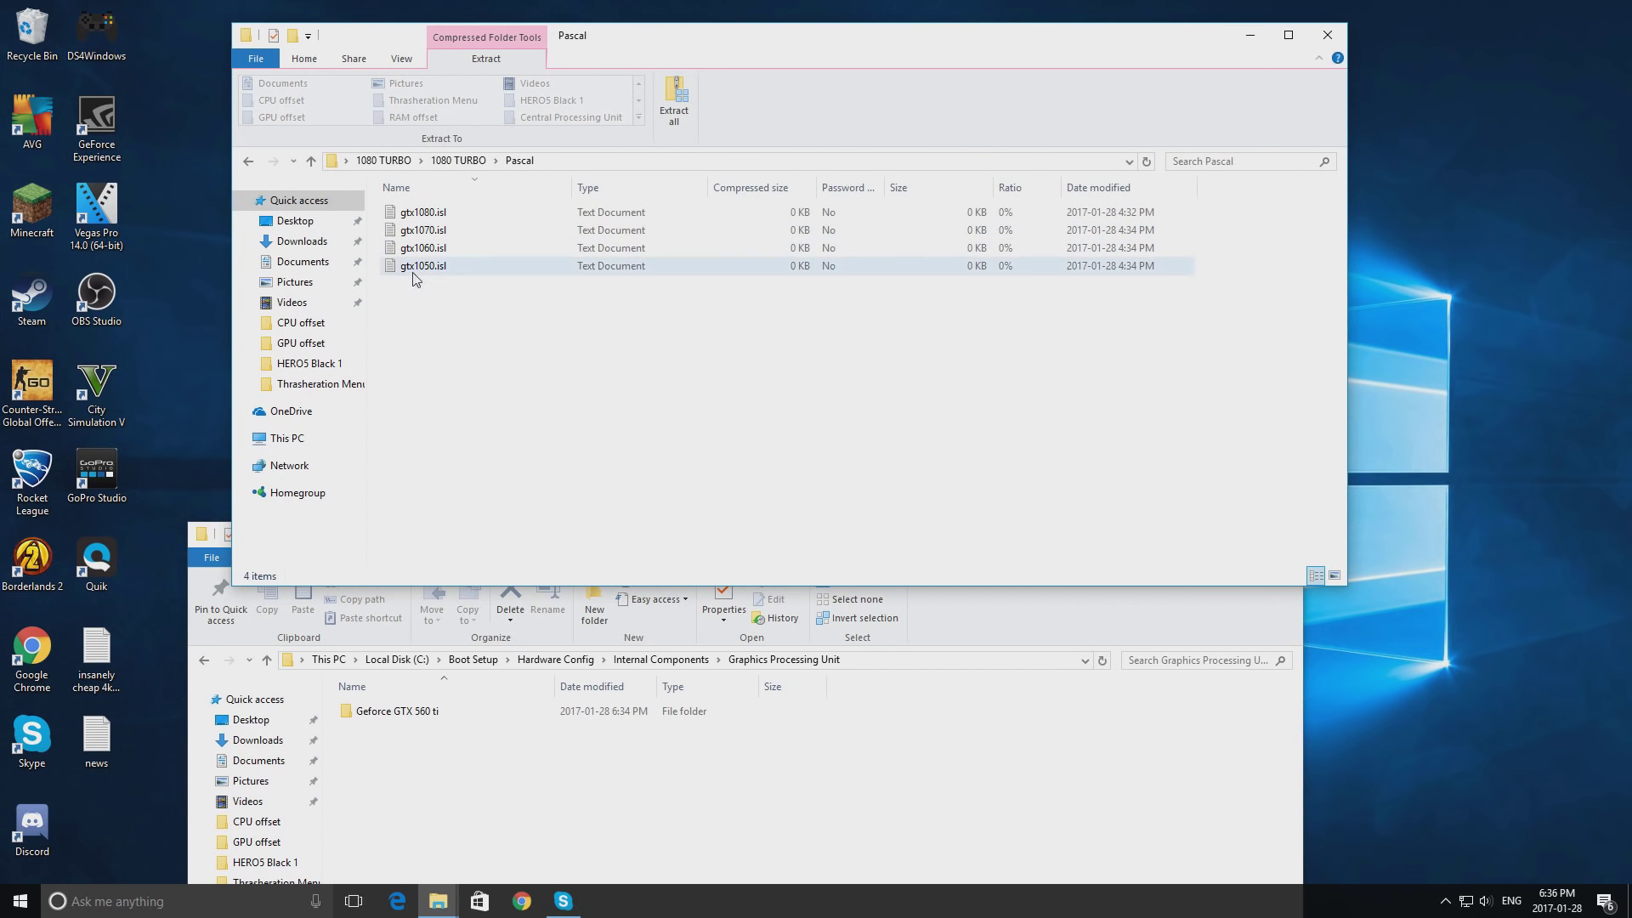
left_click(884, 750)
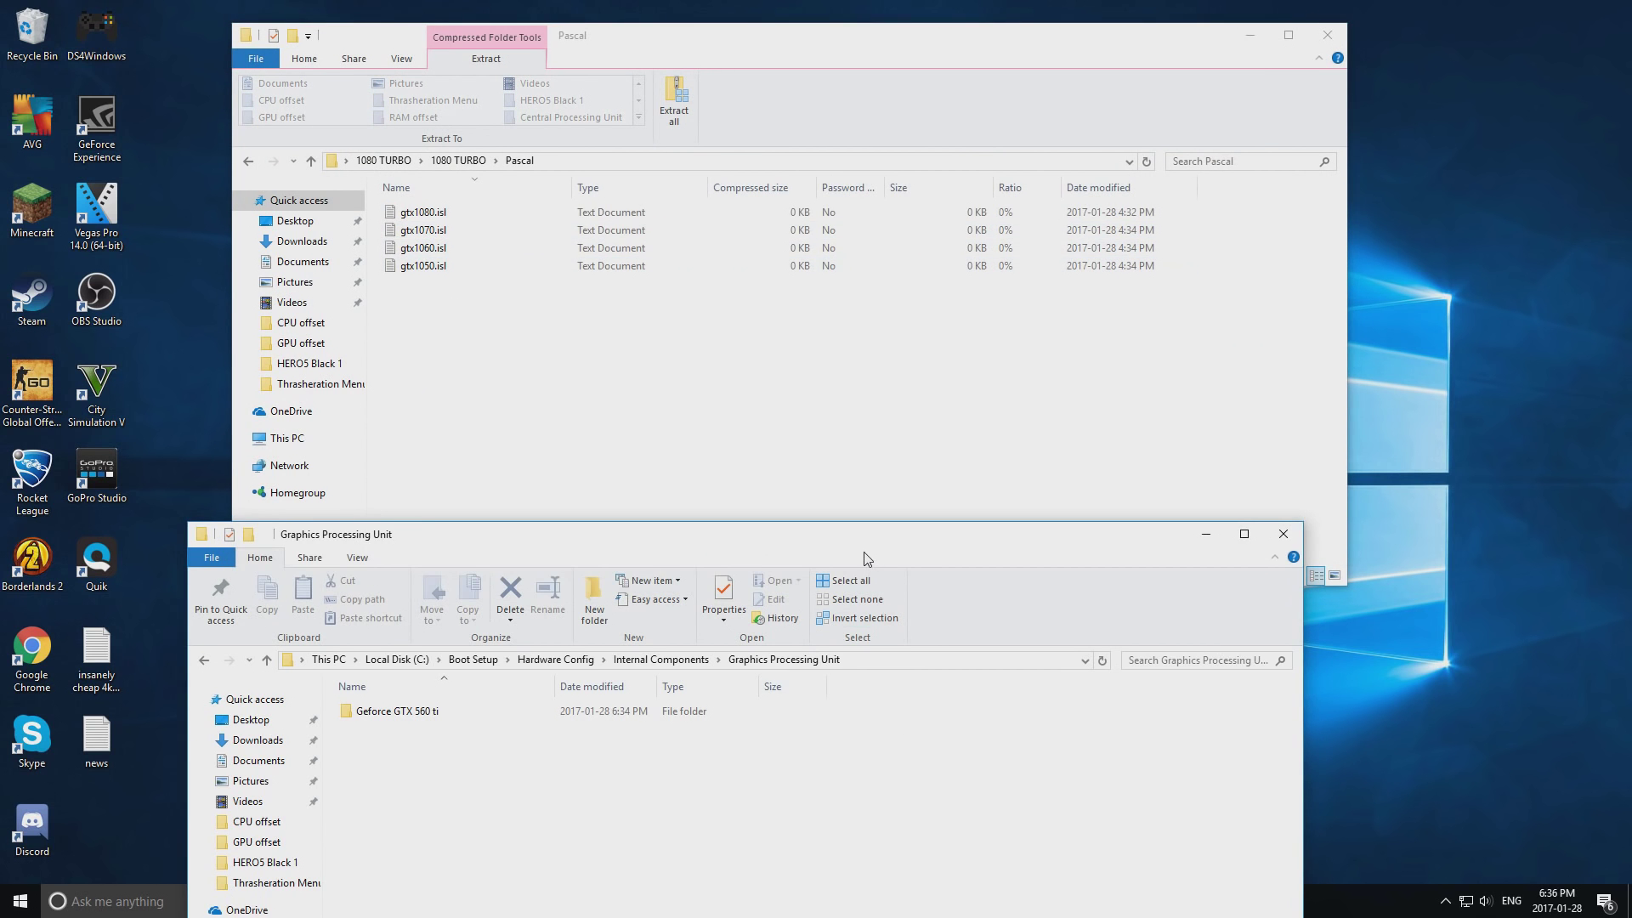
left_click_drag(367, 542, 625, 219)
Step: Delete the Geforce GTX 560 ti folder and copy gtx1080.isl into Graphics Processing Unit
left_click(648, 389)
left_click_drag(648, 389, 27, 52)
left_click_drag(723, 213, 558, 329)
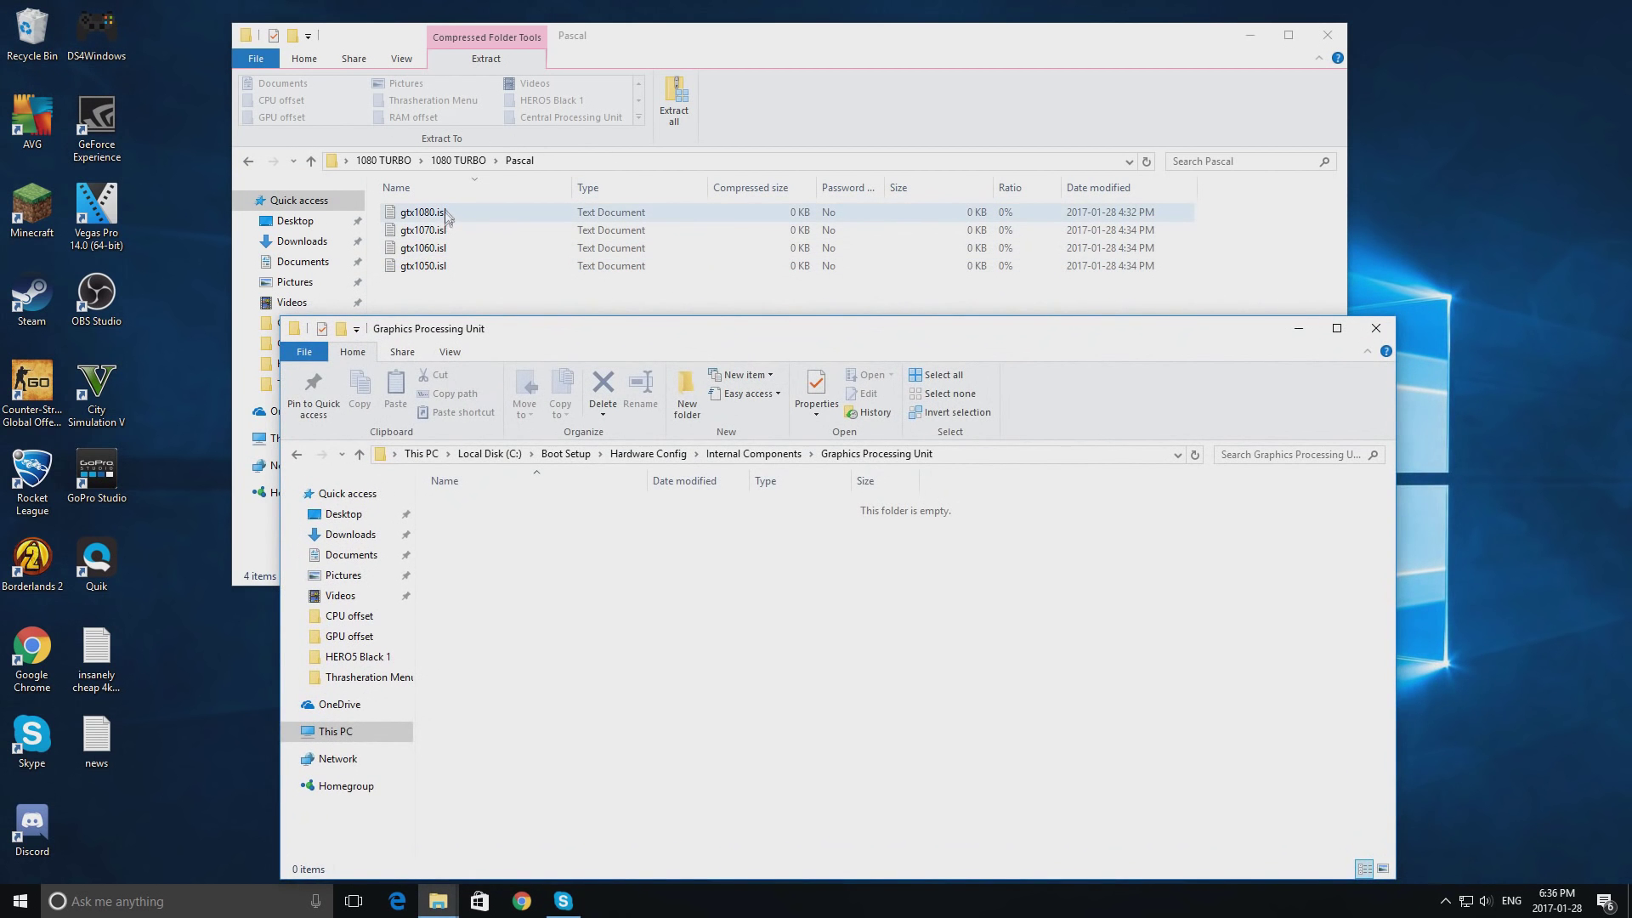
left_click_drag(446, 217, 510, 612)
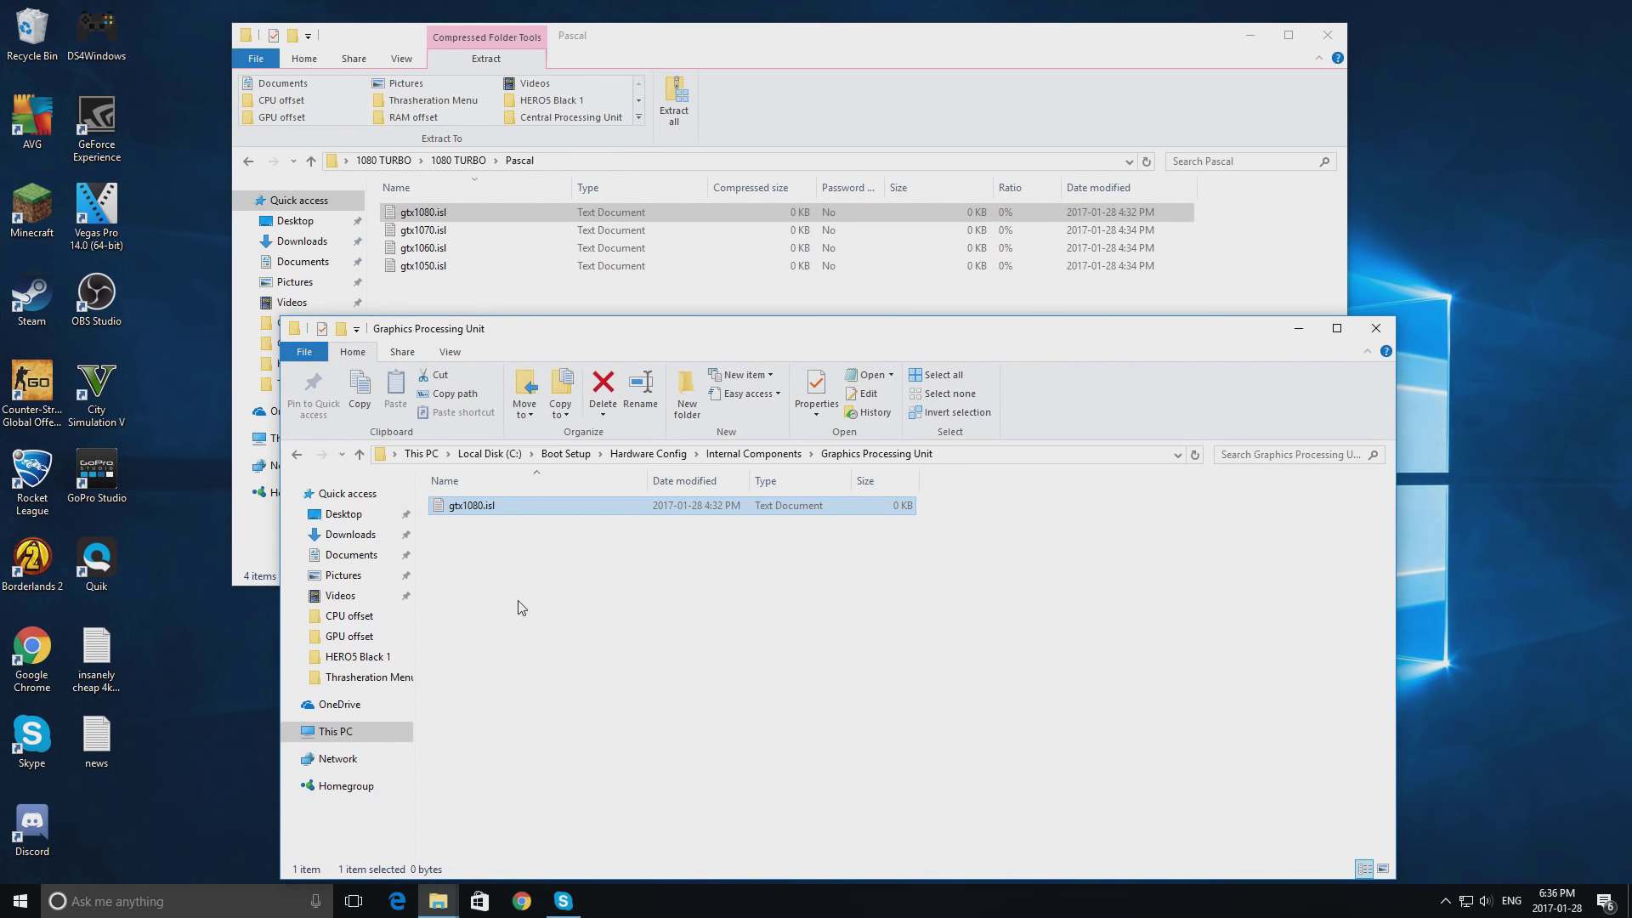